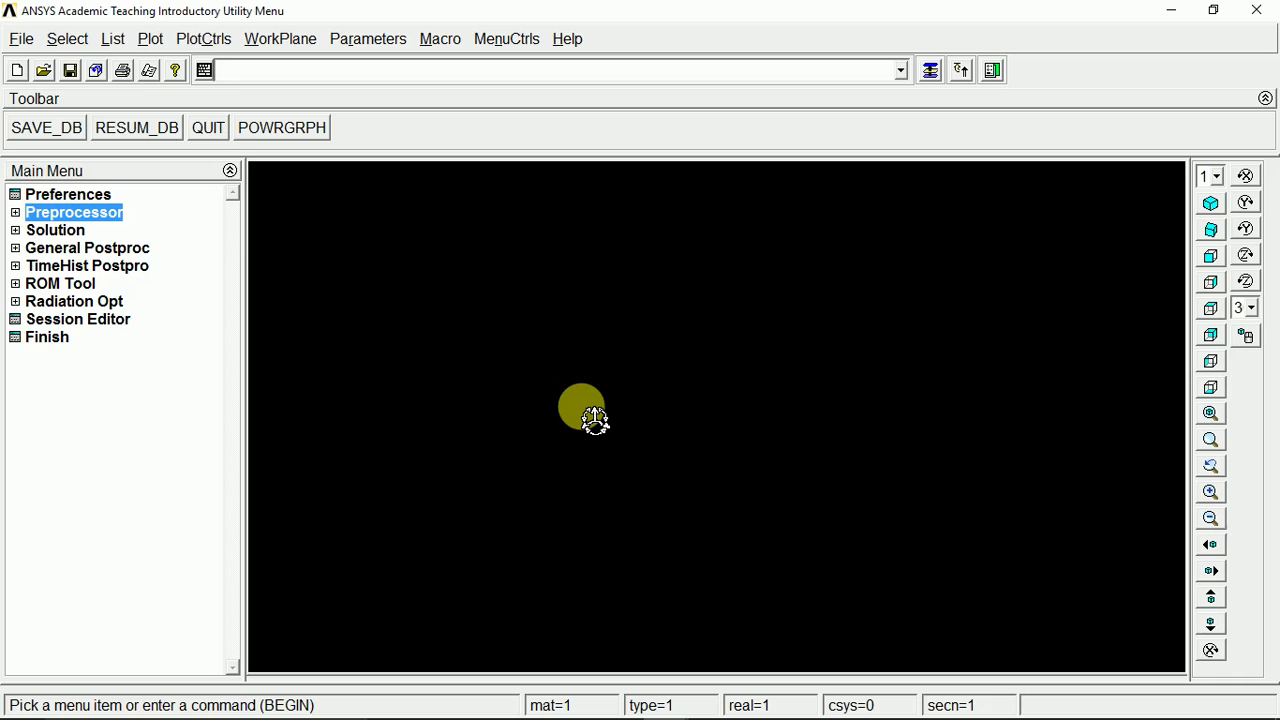
- Open the preprocessor's element type definitions for adding, editing or deleting types
left_click(14, 213)
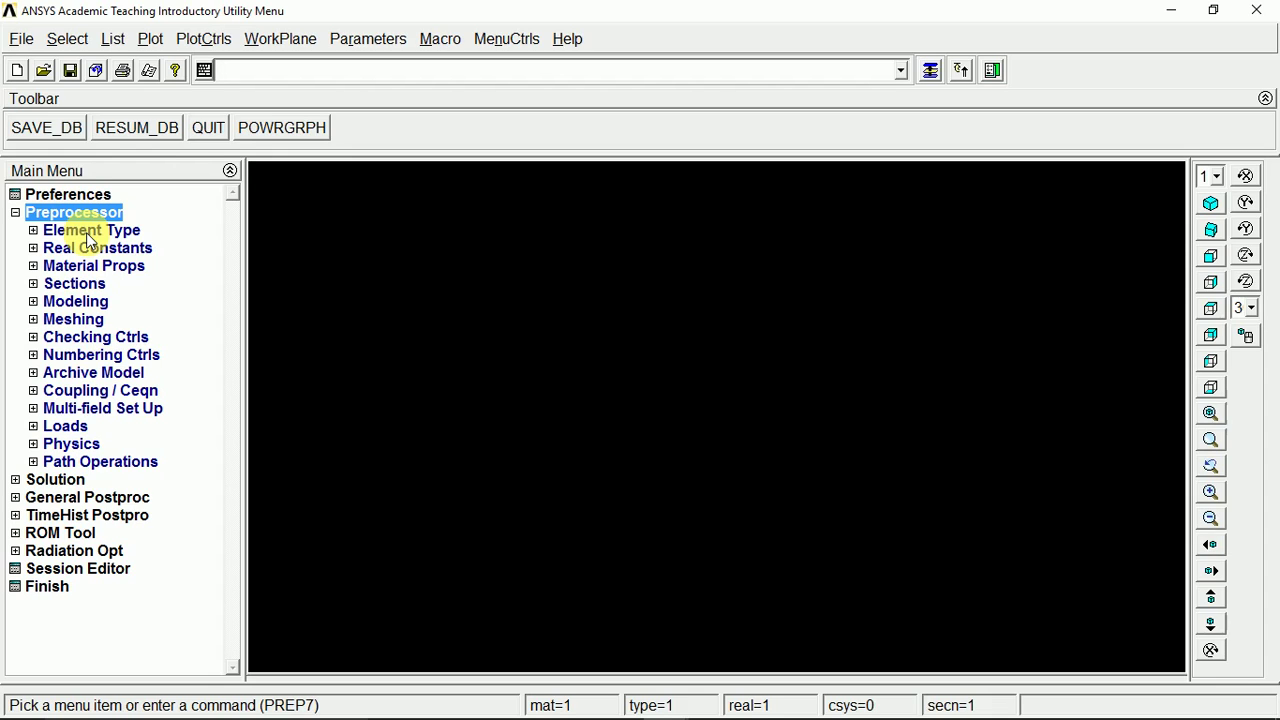
left_click(34, 231)
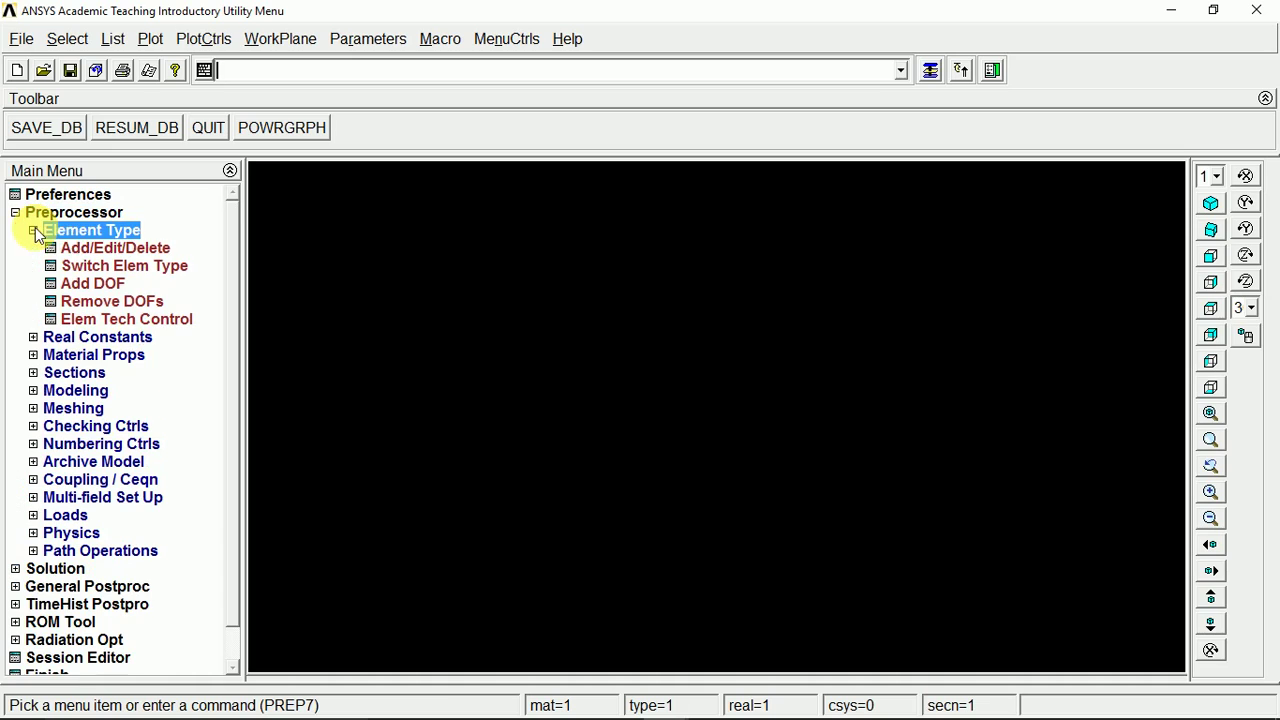
left_click(85, 251)
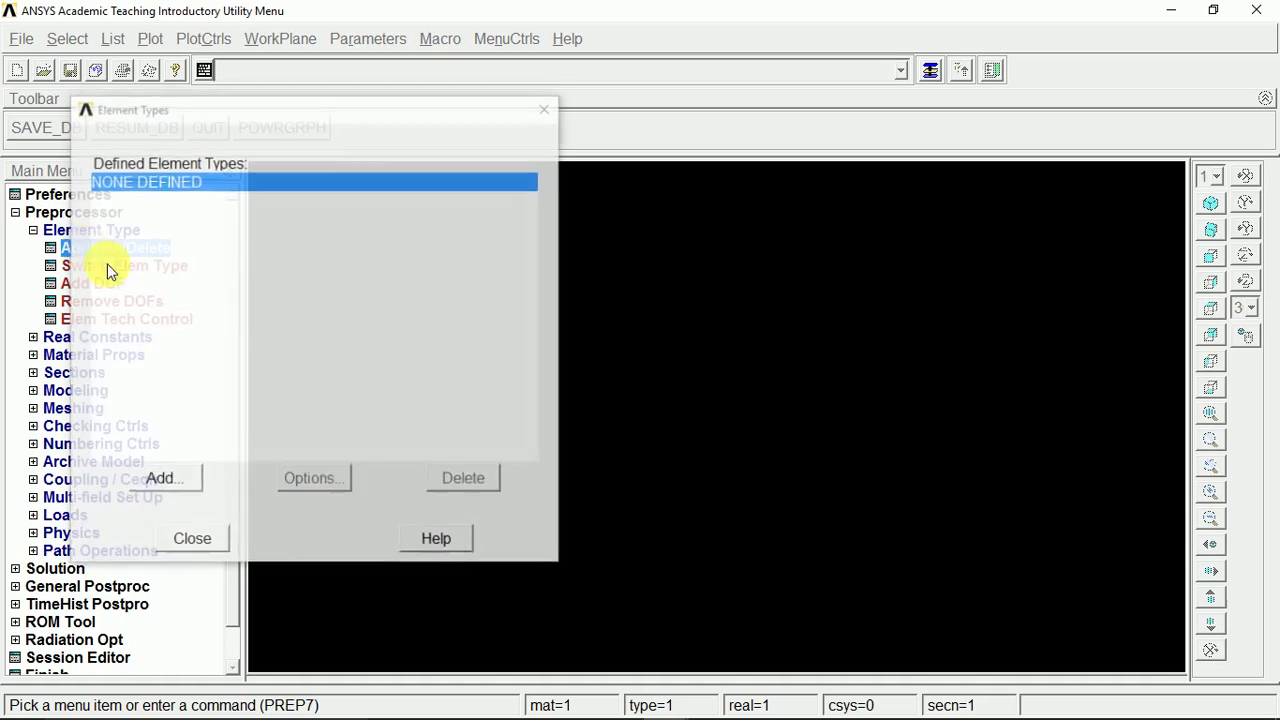
left_click_drag(249, 112, 443, 127)
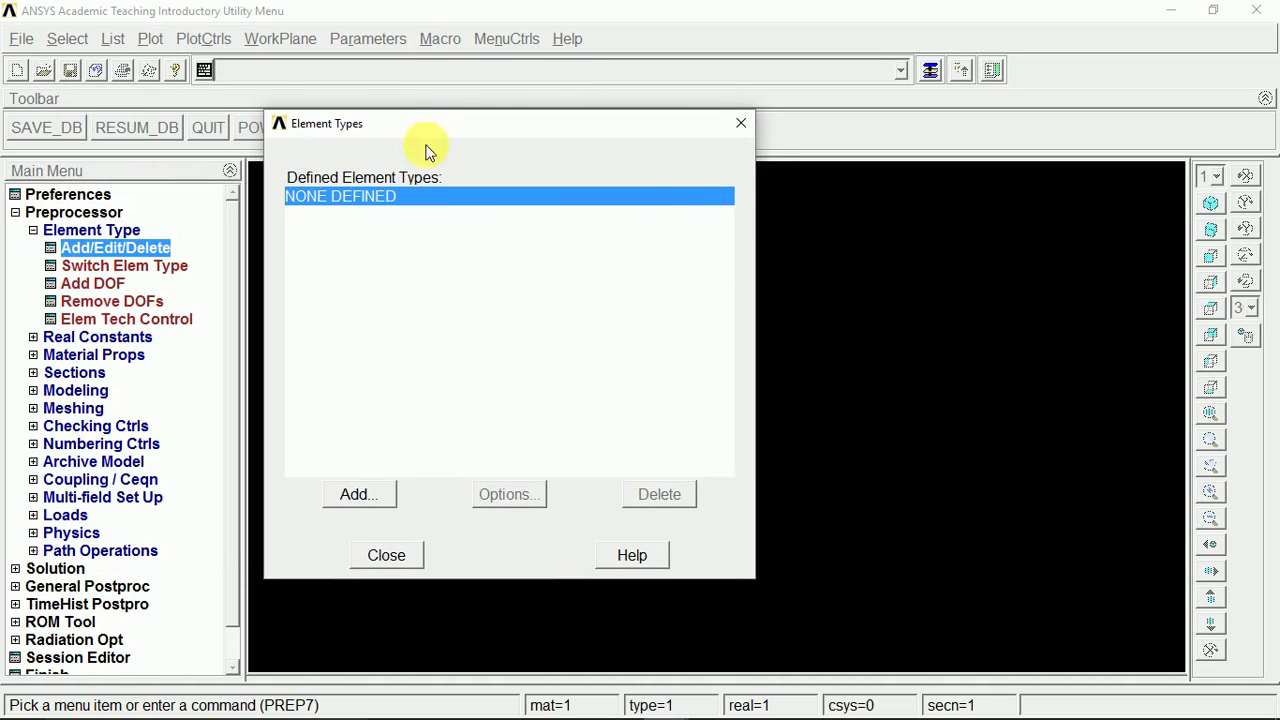
- Try the Link 3D finit stn 180 element type and remove it from the defined element types
left_click(354, 495)
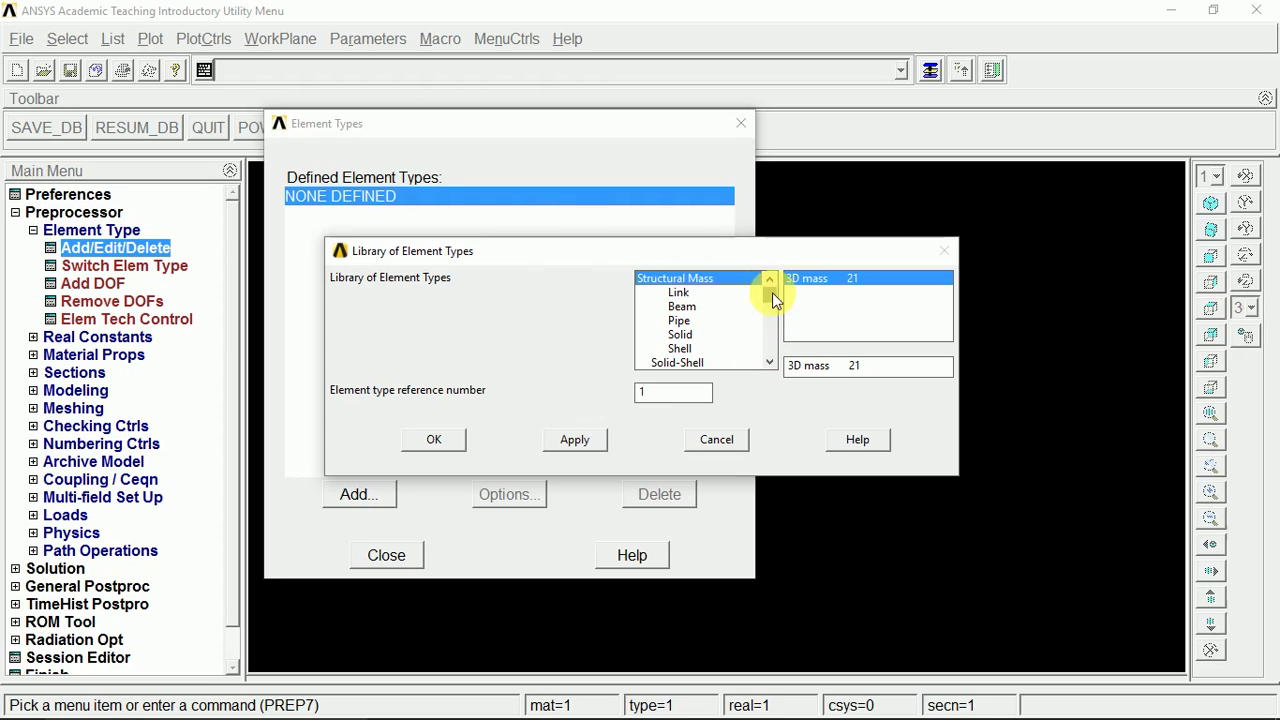
mouse_move(769, 294)
left_mouse_down()
mouse_move(768, 342)
mouse_move(766, 286)
left_mouse_up()
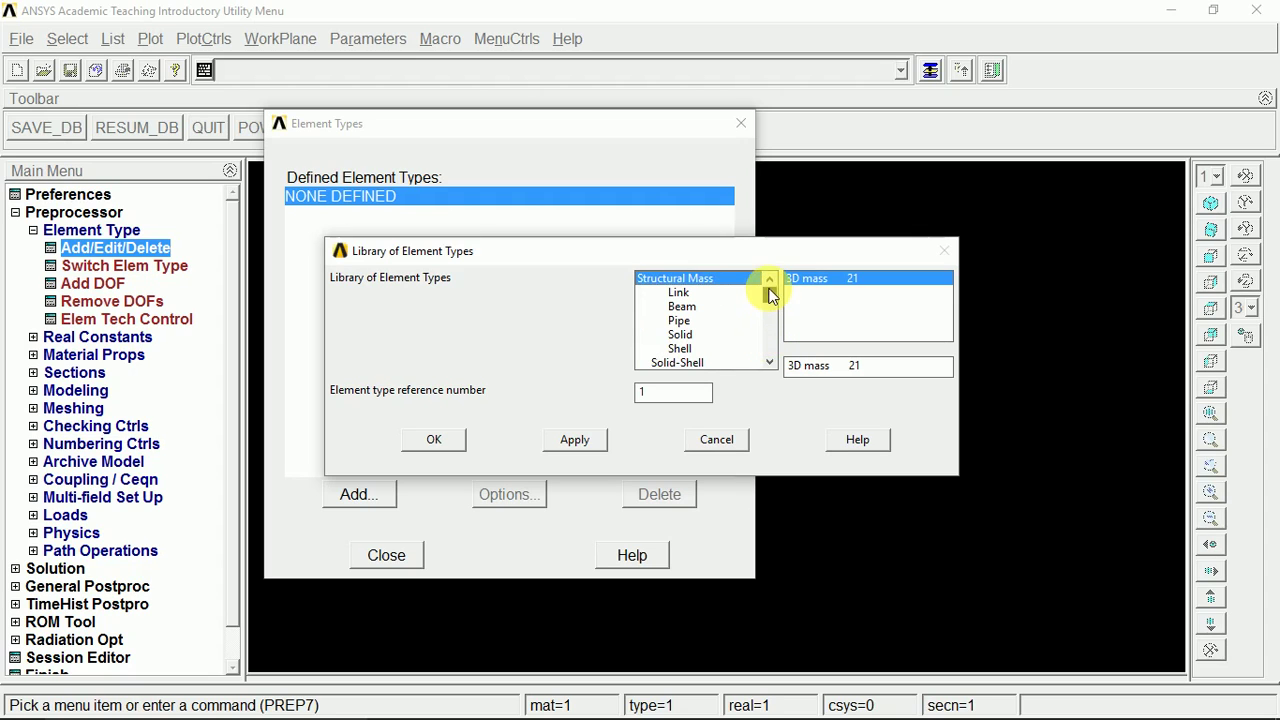
left_click(689, 293)
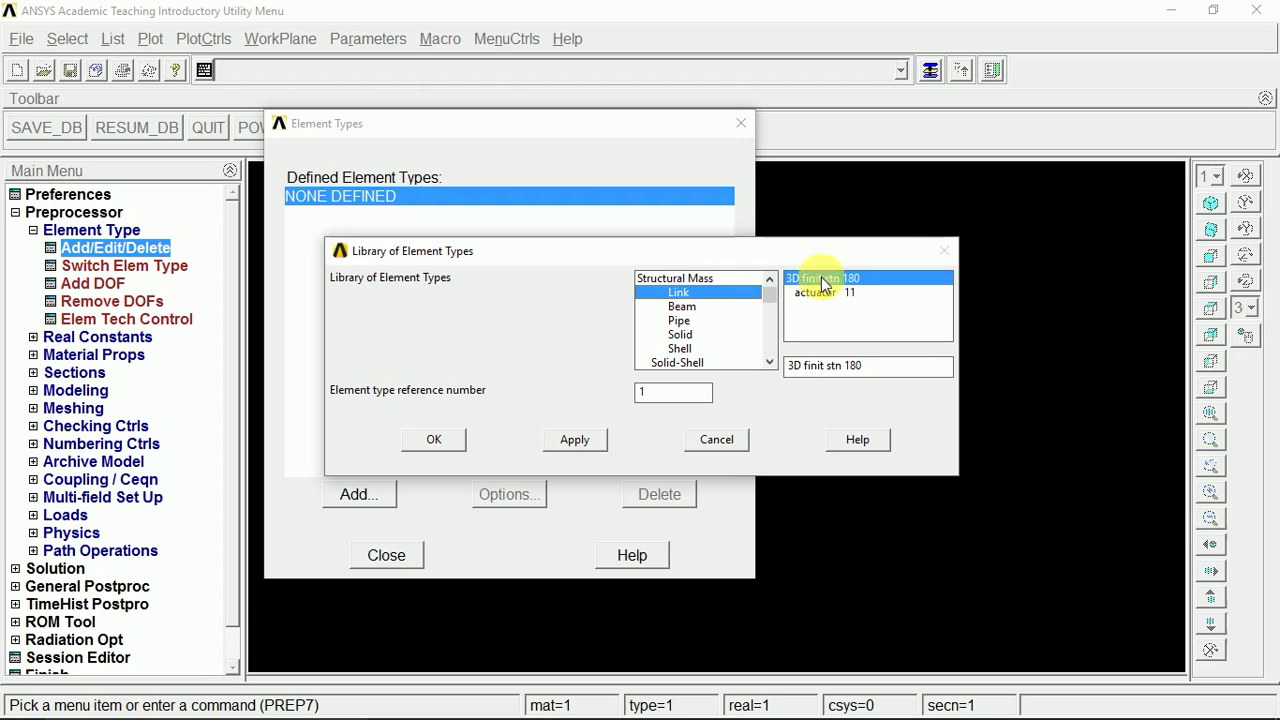
left_click(708, 337)
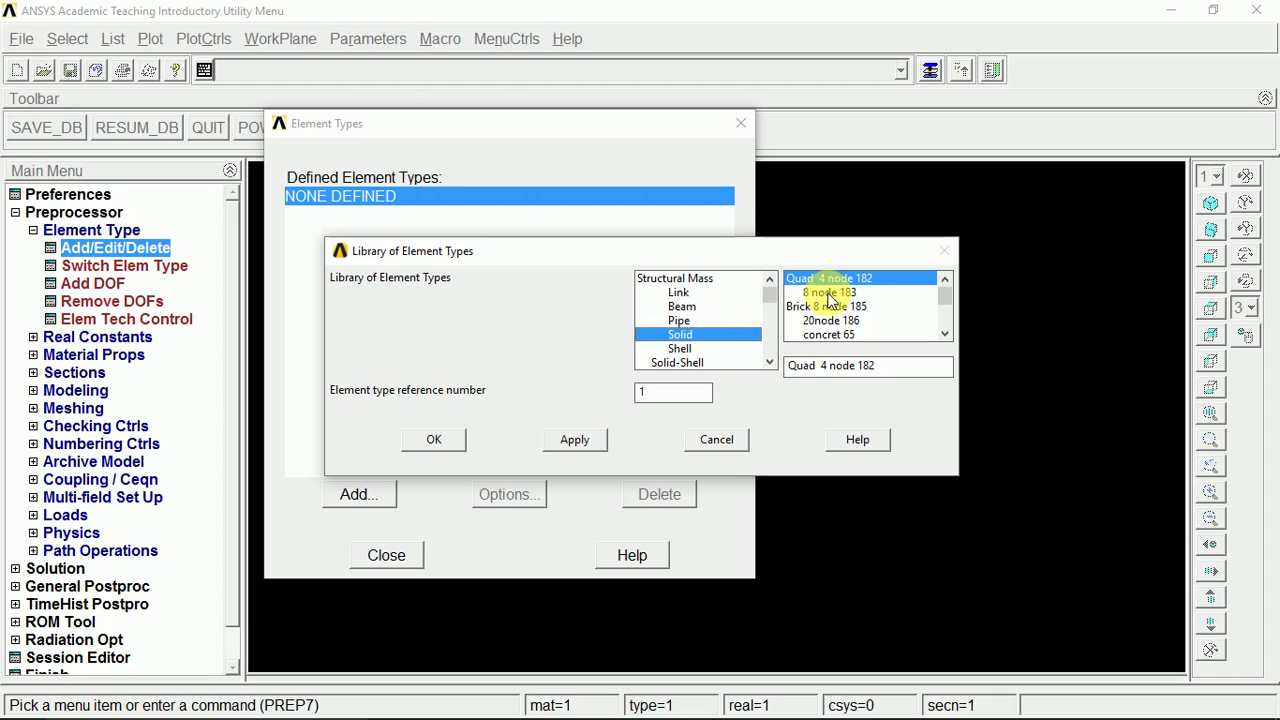
left_click(700, 293)
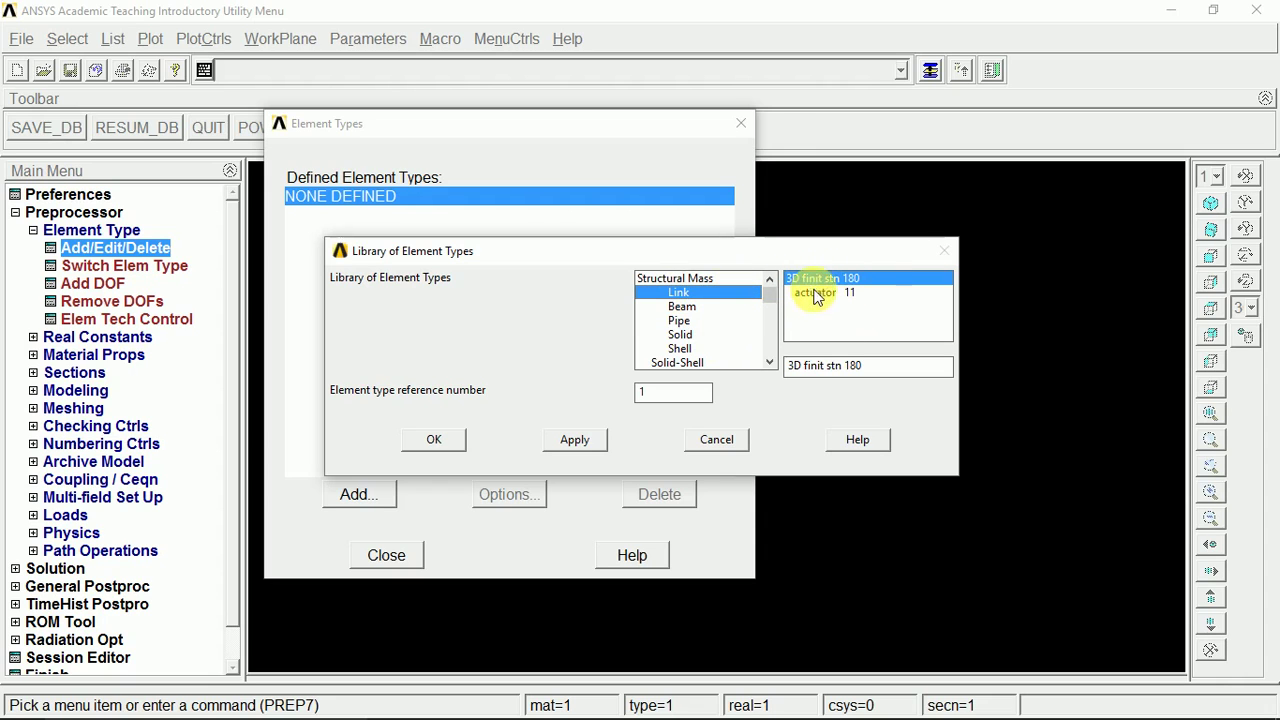
left_click(434, 439)
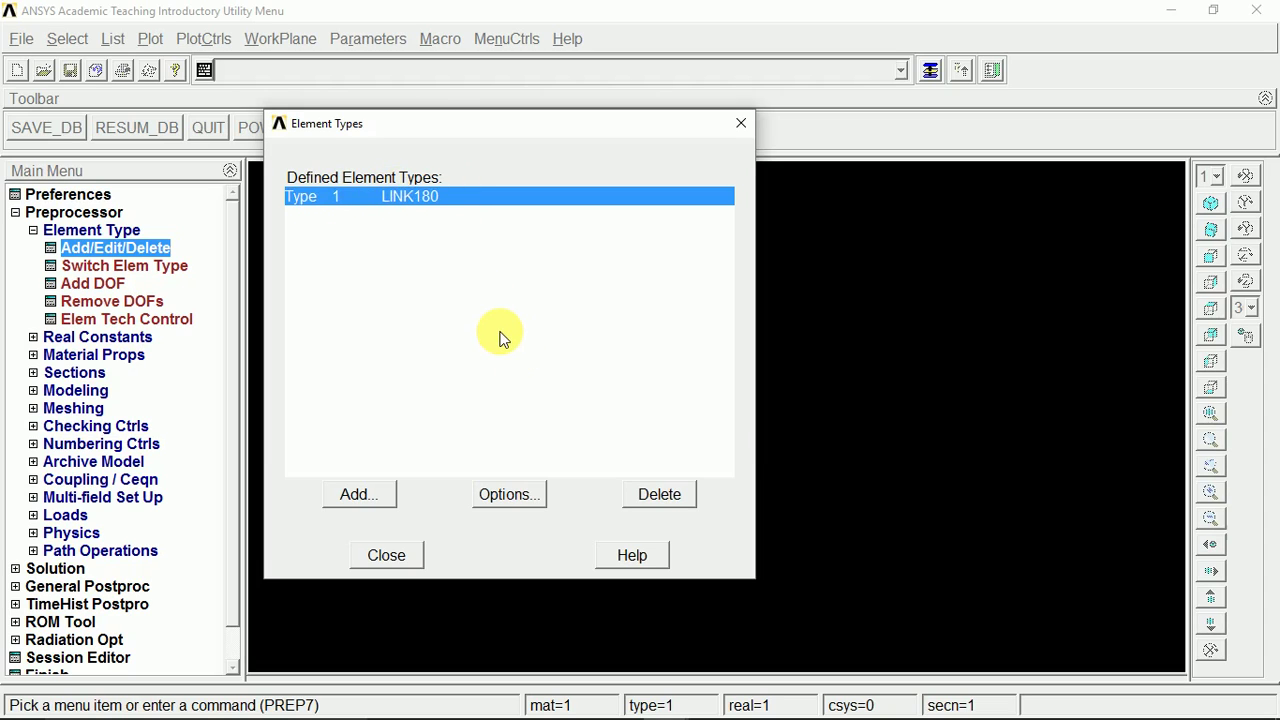
left_click(656, 497)
- Add the Solid Brick 8 node 185 element type with reference number 1 and finish the element type definition
left_click(361, 495)
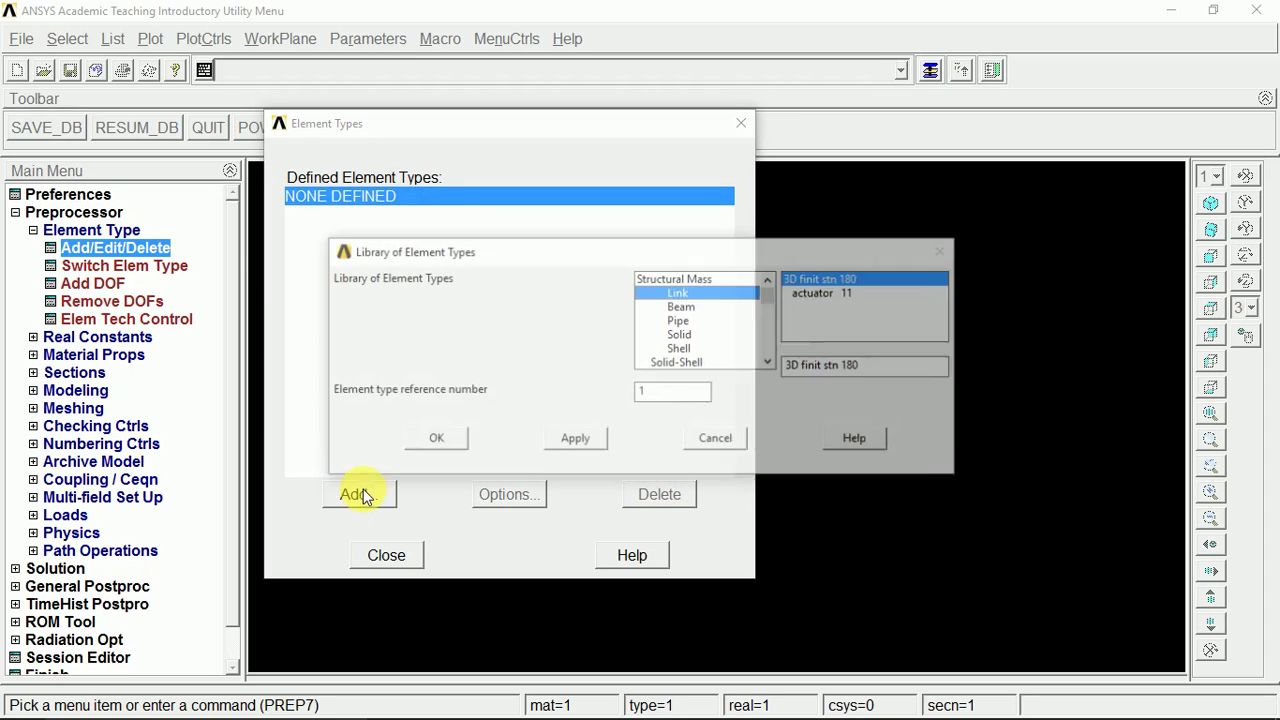
left_click(689, 335)
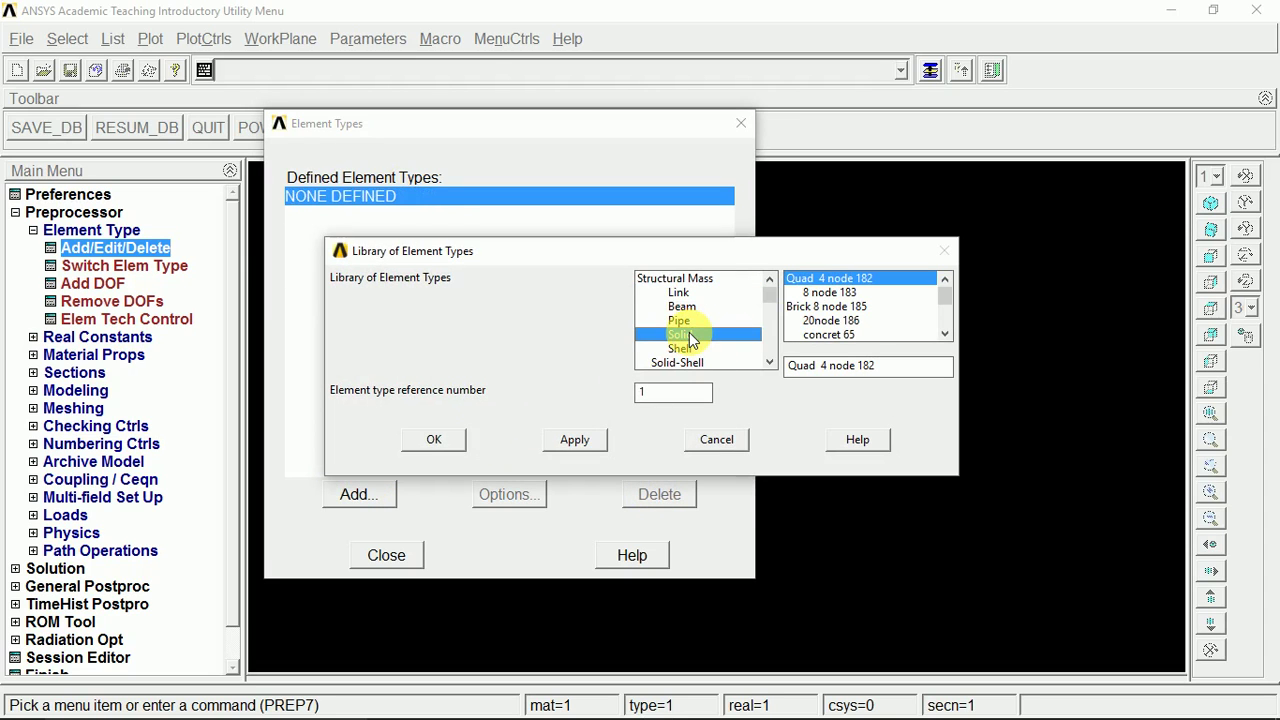
left_click(826, 307)
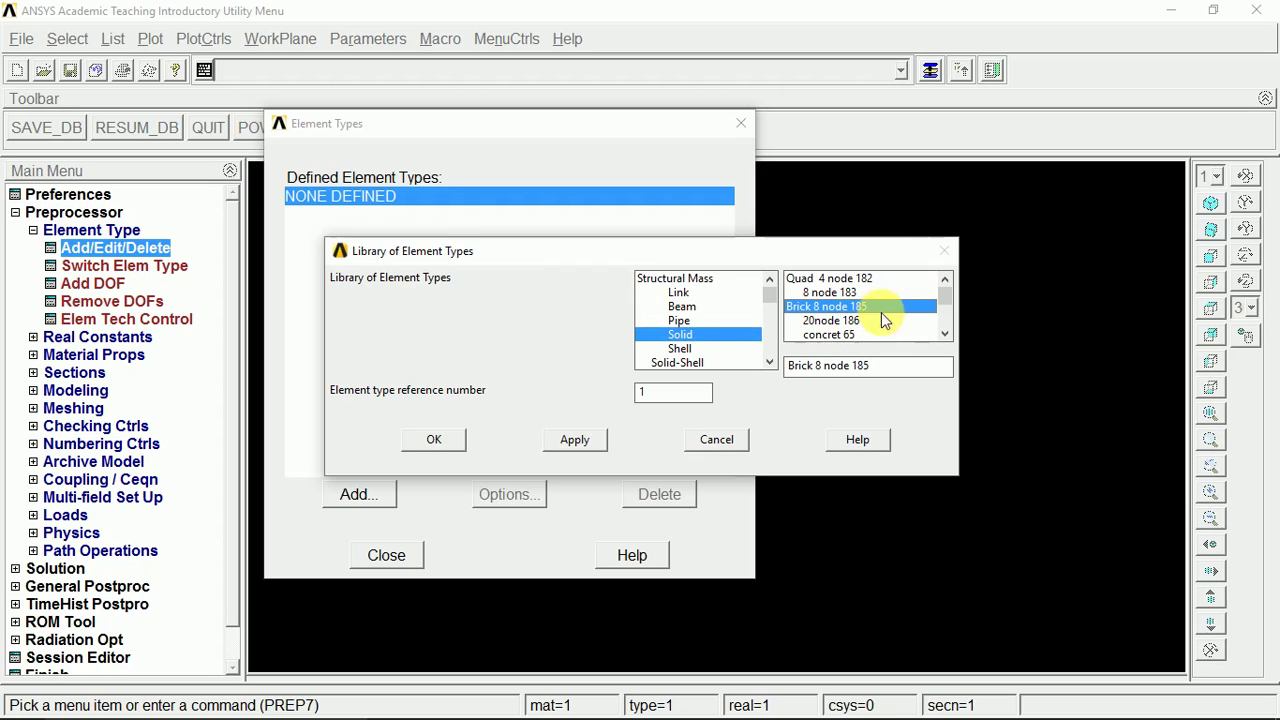
left_click(433, 440)
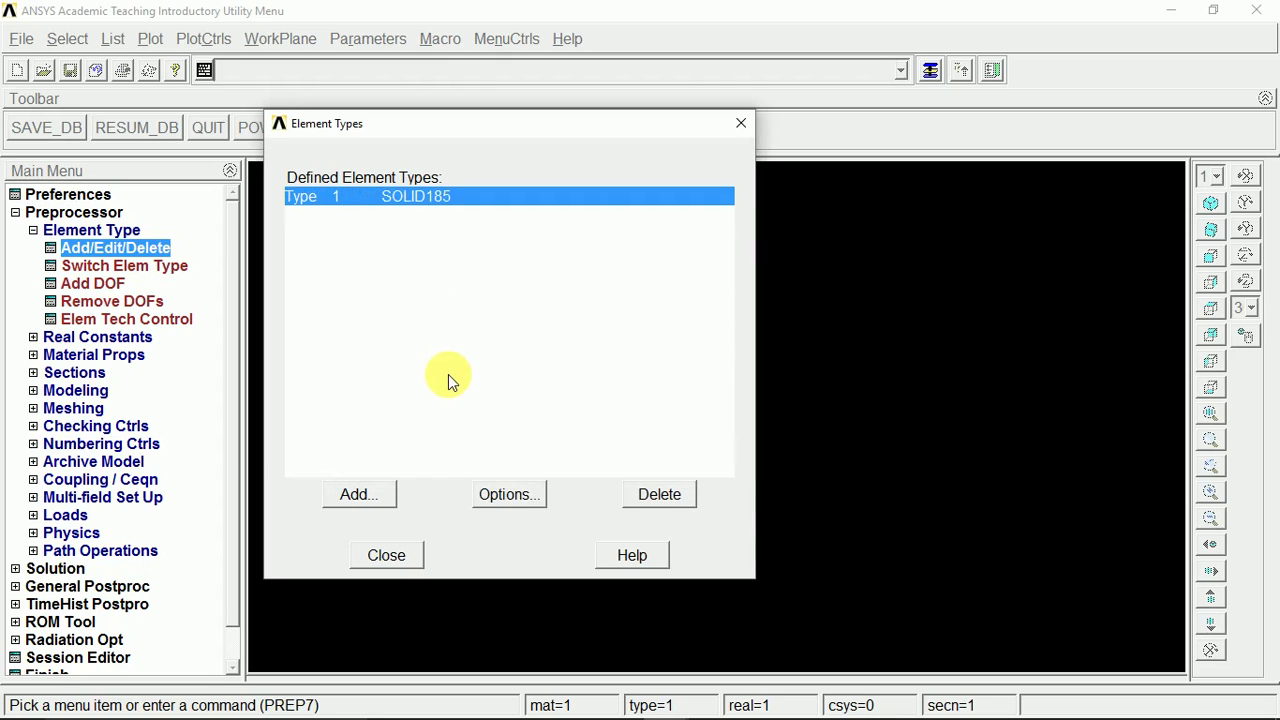
left_click(390, 555)
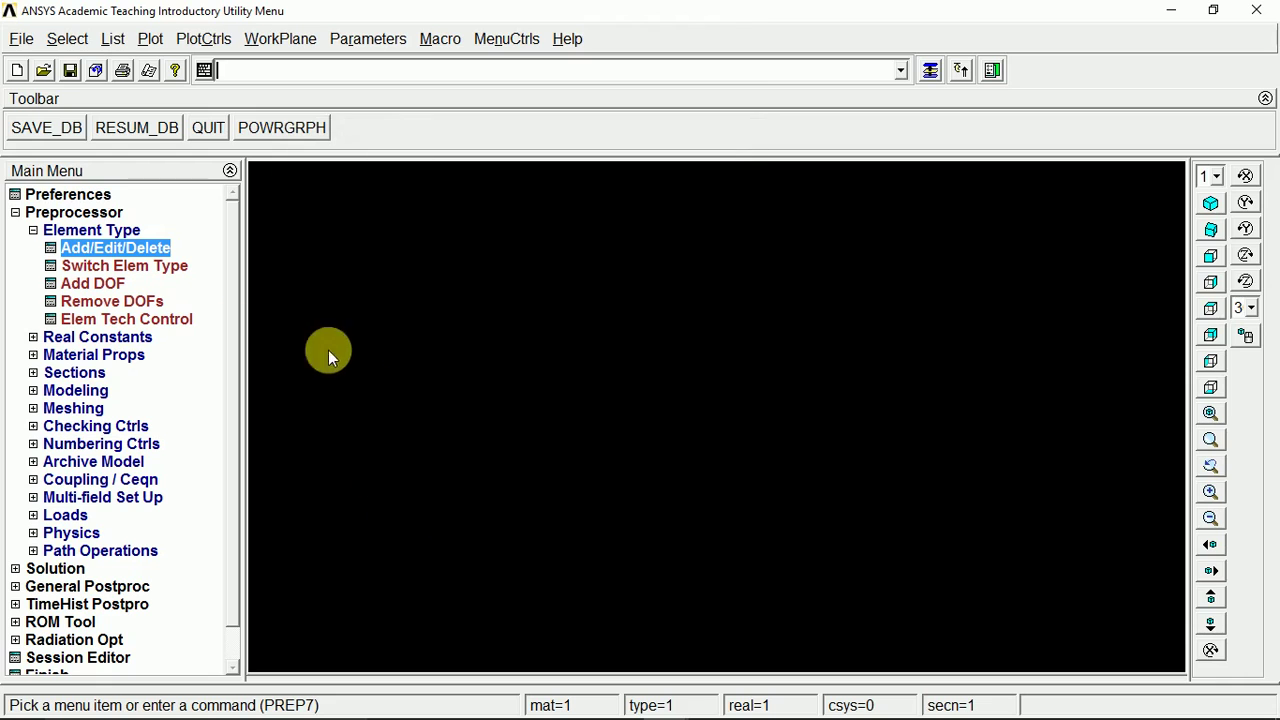
left_click(33, 230)
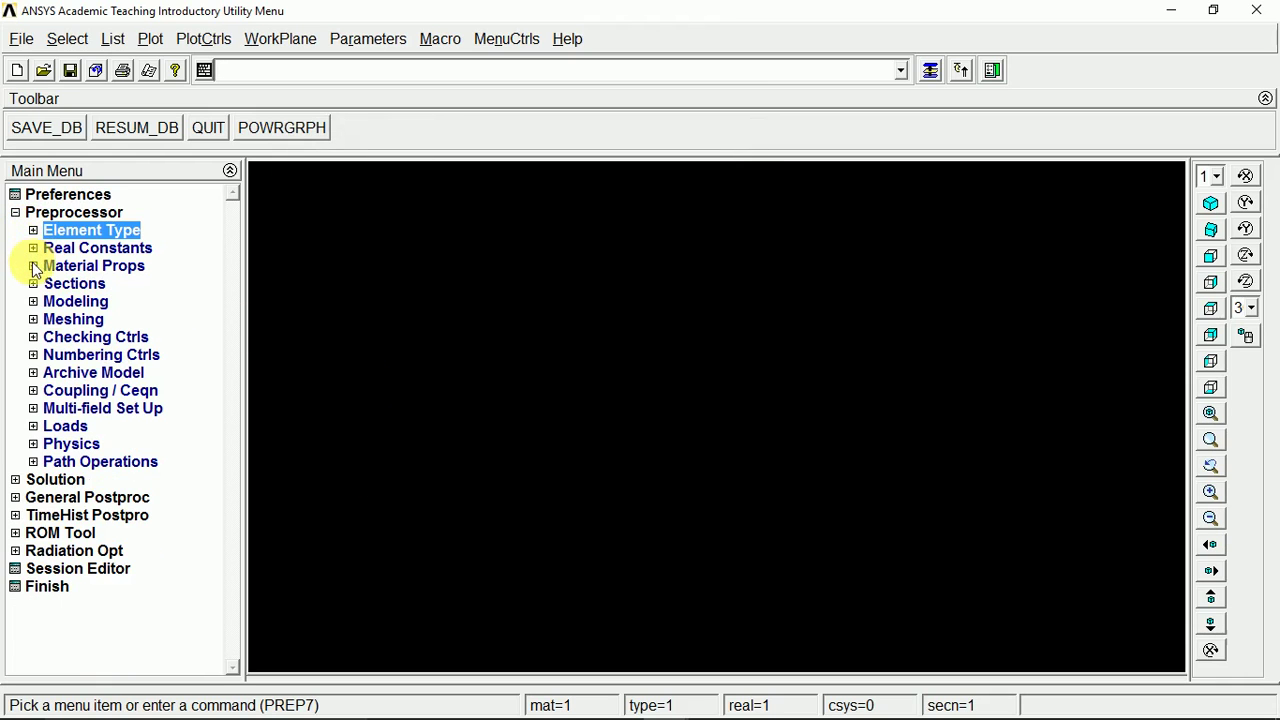
- Open the structural linear elastic isotropic properties for Material Model Number 1
left_click(33, 266)
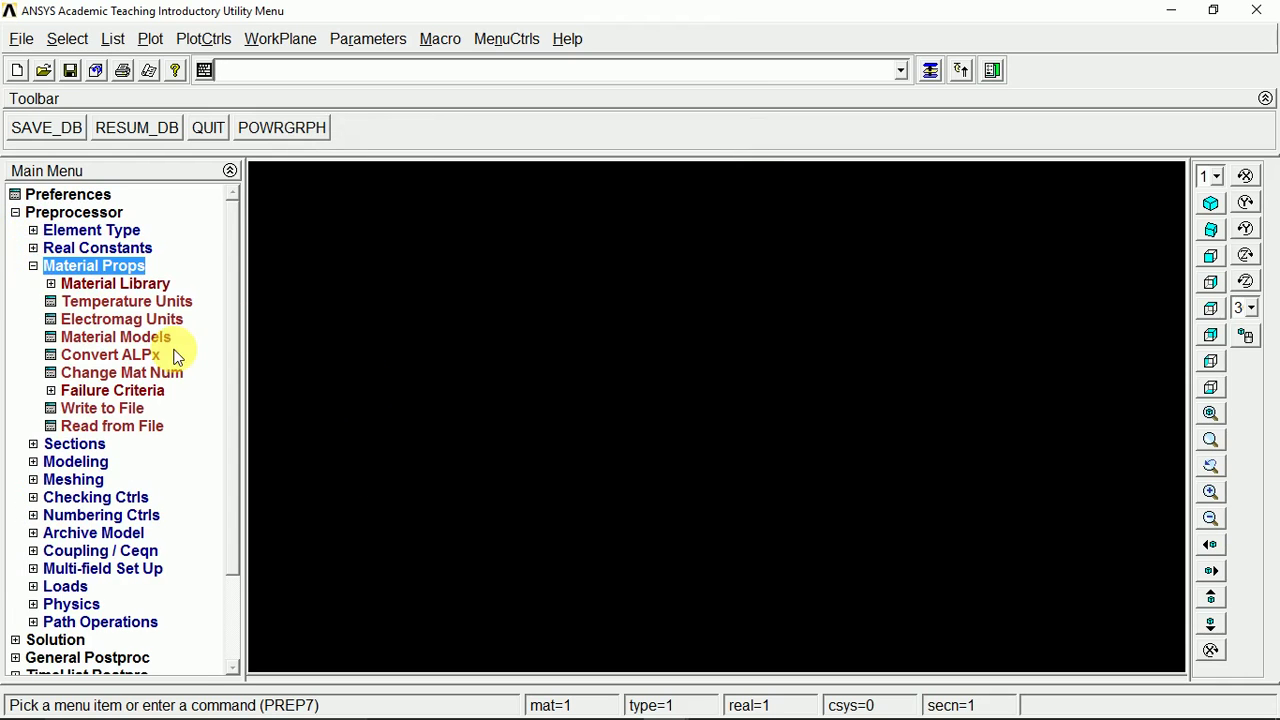
double_click(50, 337)
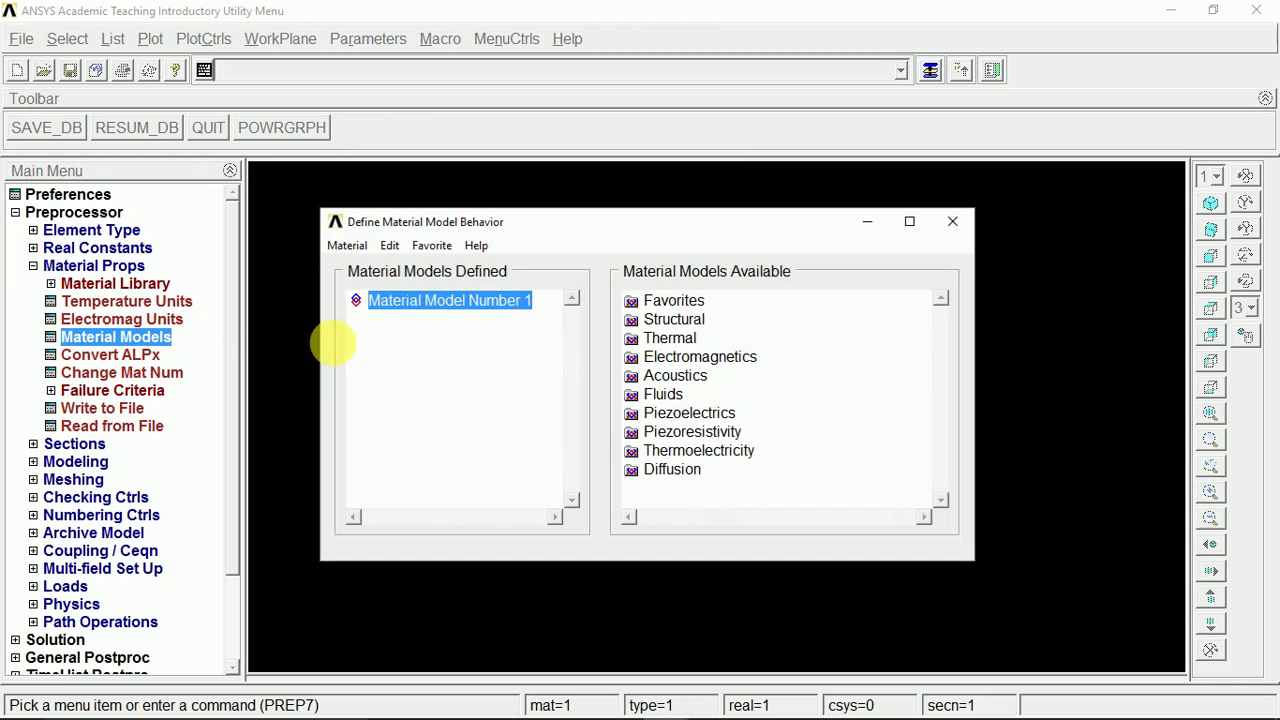
left_click_drag(540, 220, 530, 195)
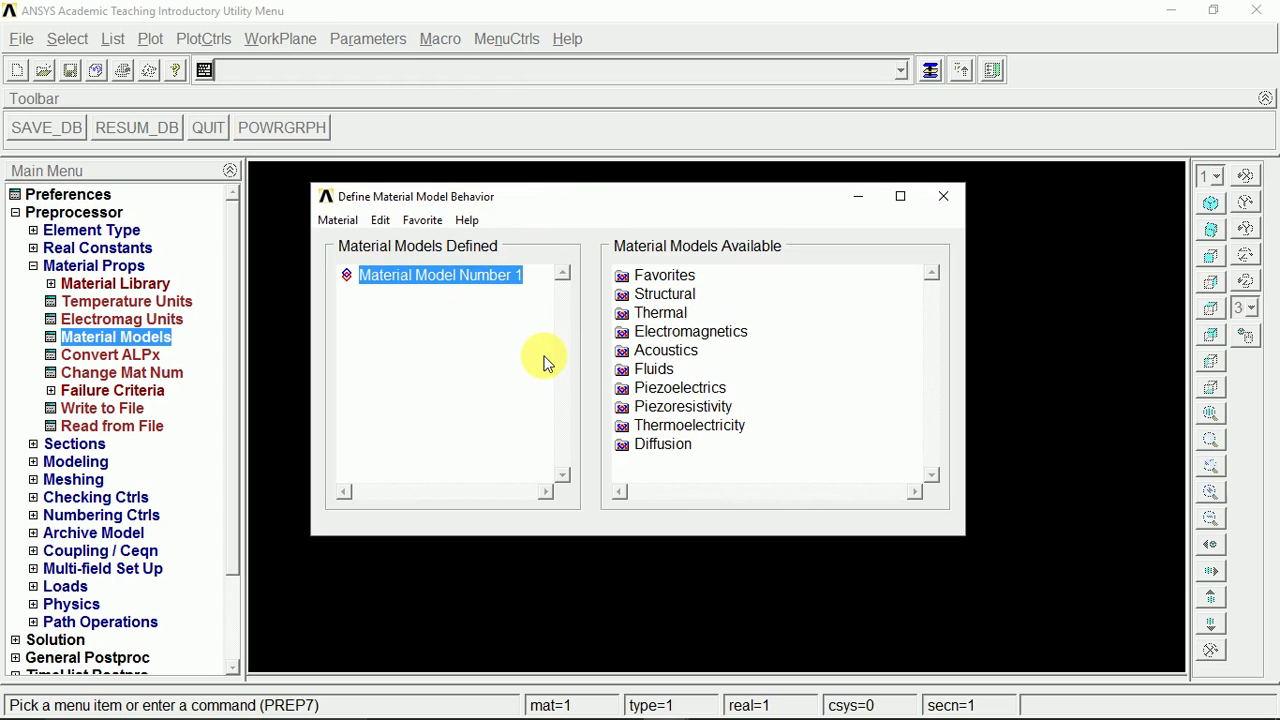
double_click(621, 294)
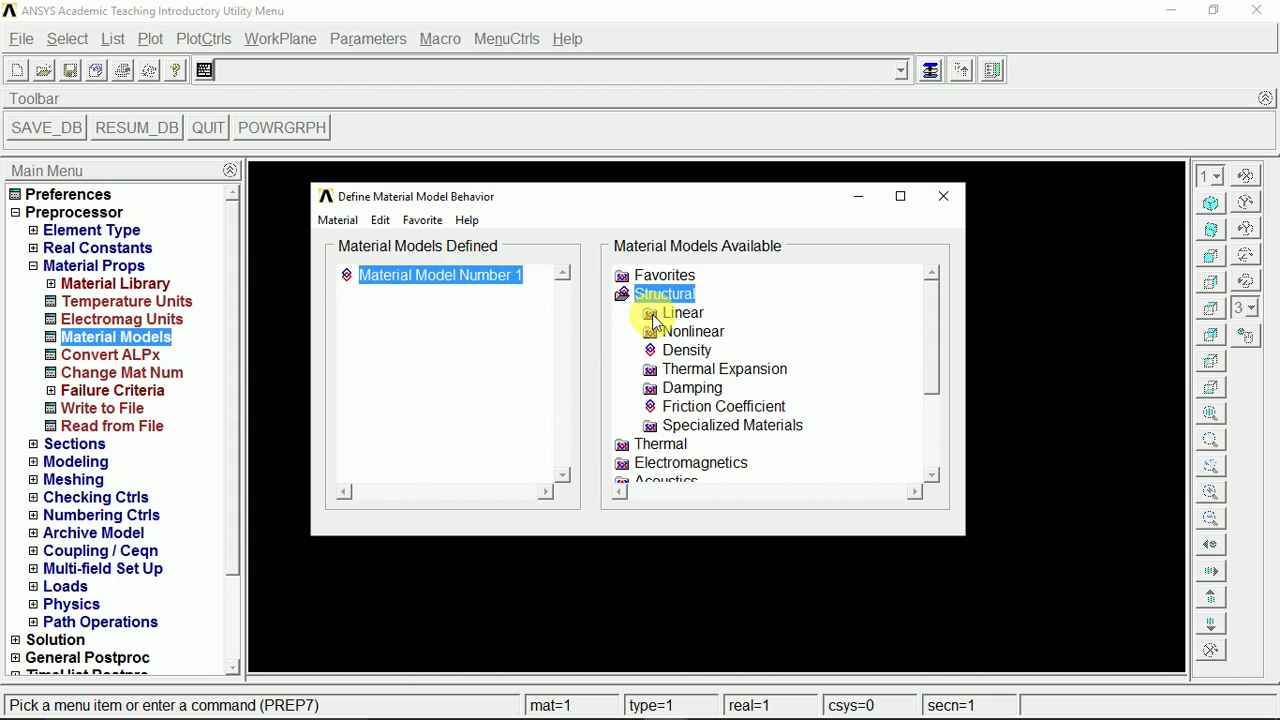
double_click(652, 314)
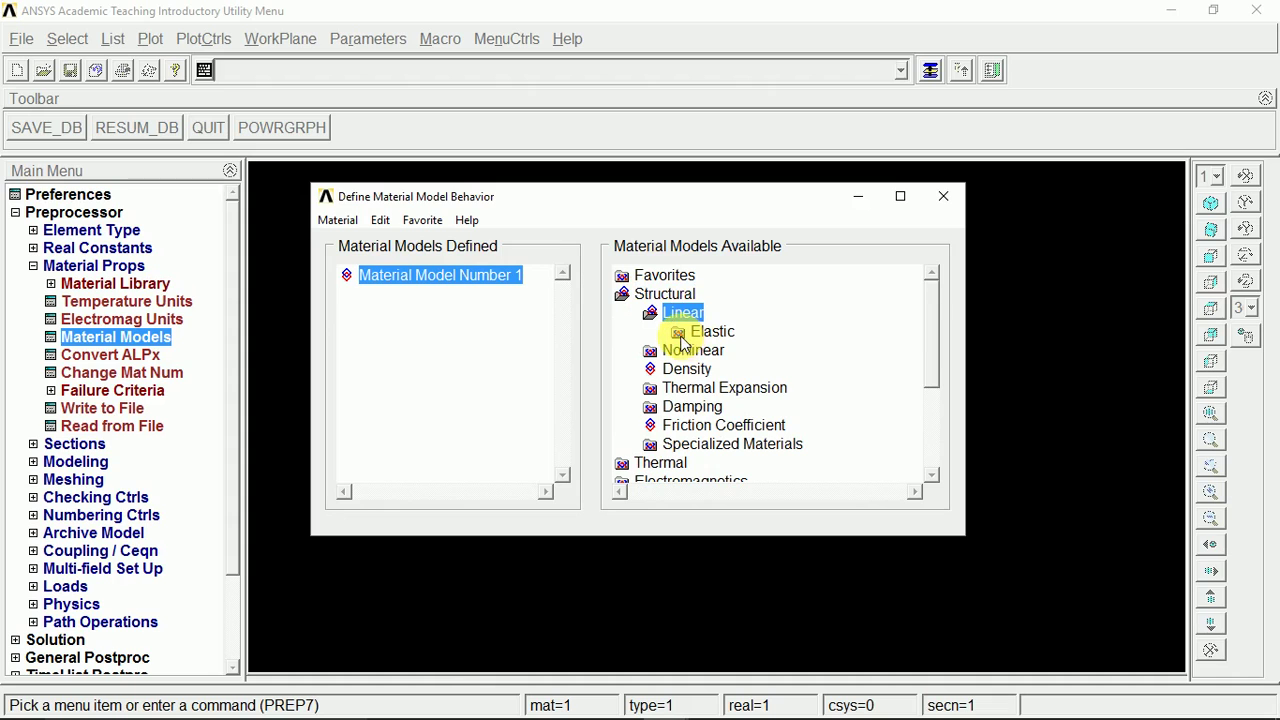
double_click(679, 333)
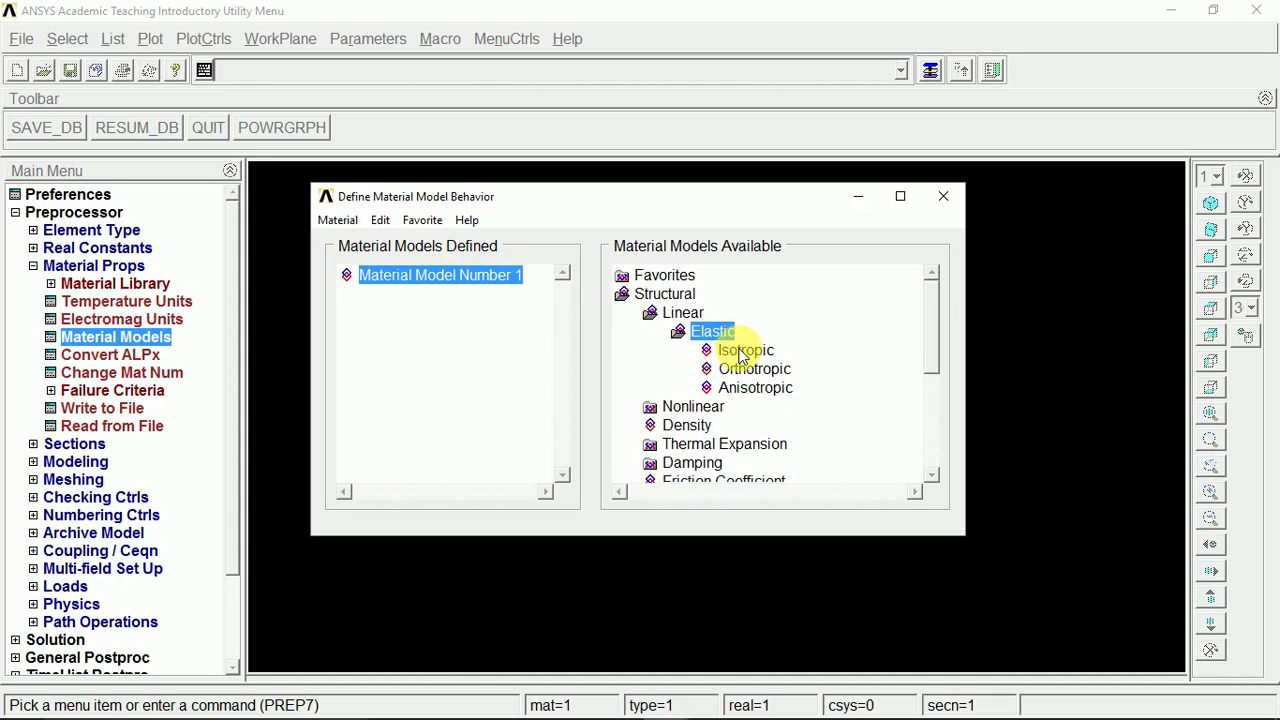
double_click(745, 351)
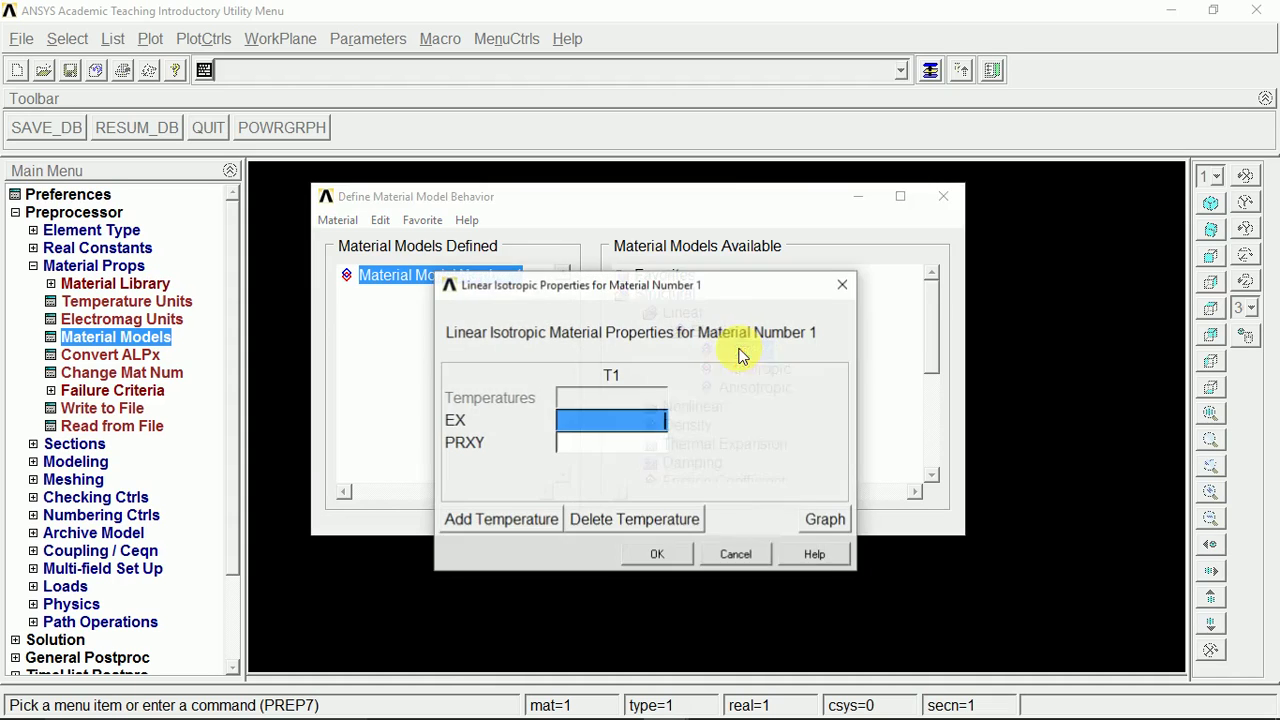
left_click_drag(694, 200, 442, 154)
left_click_drag(634, 288, 891, 158)
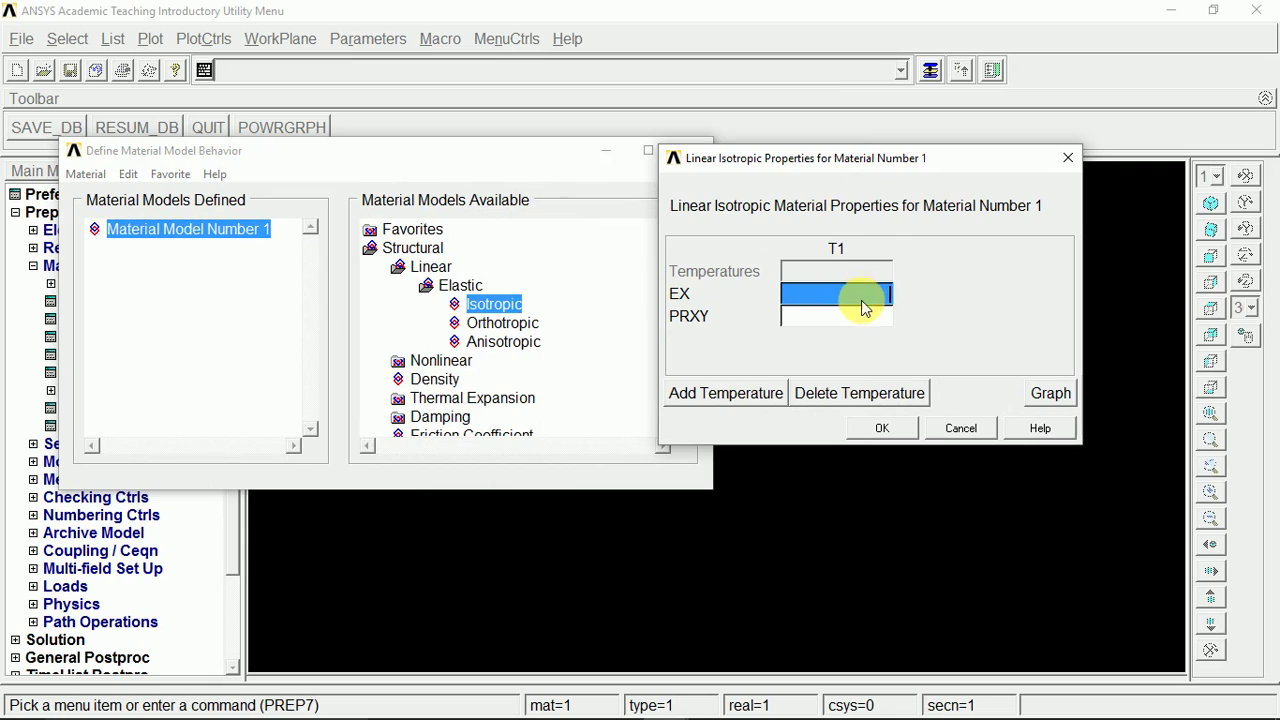
- Set the elastic modulus EX of material 1 to 209e9
left_click(863, 316)
left_click(867, 298)
type("209e")
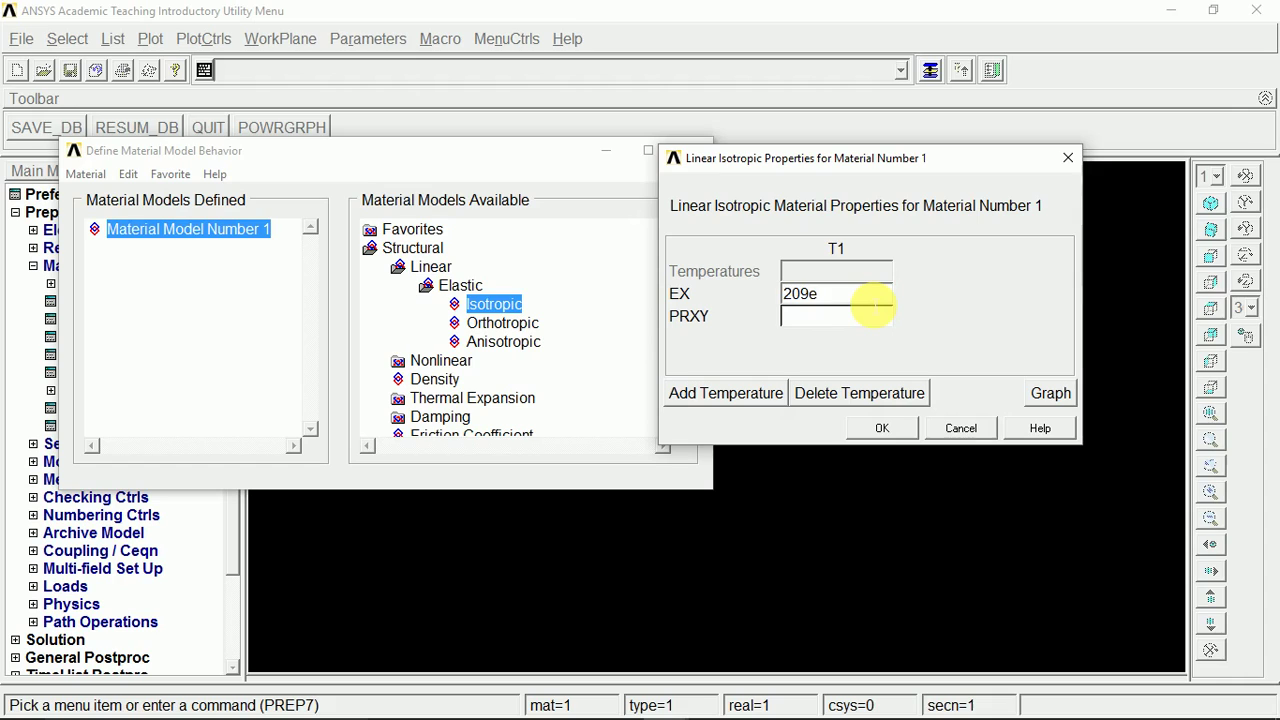
type("9")
key("BackSpace")
key("BackSpace")
key("BackSpace")
key("BackSpace")
key("BackSpace")
type("27")
type("e9")
key("BackSpace")
key("BackSpace")
key("BackSpace")
key("BackSpace")
type("209e9")
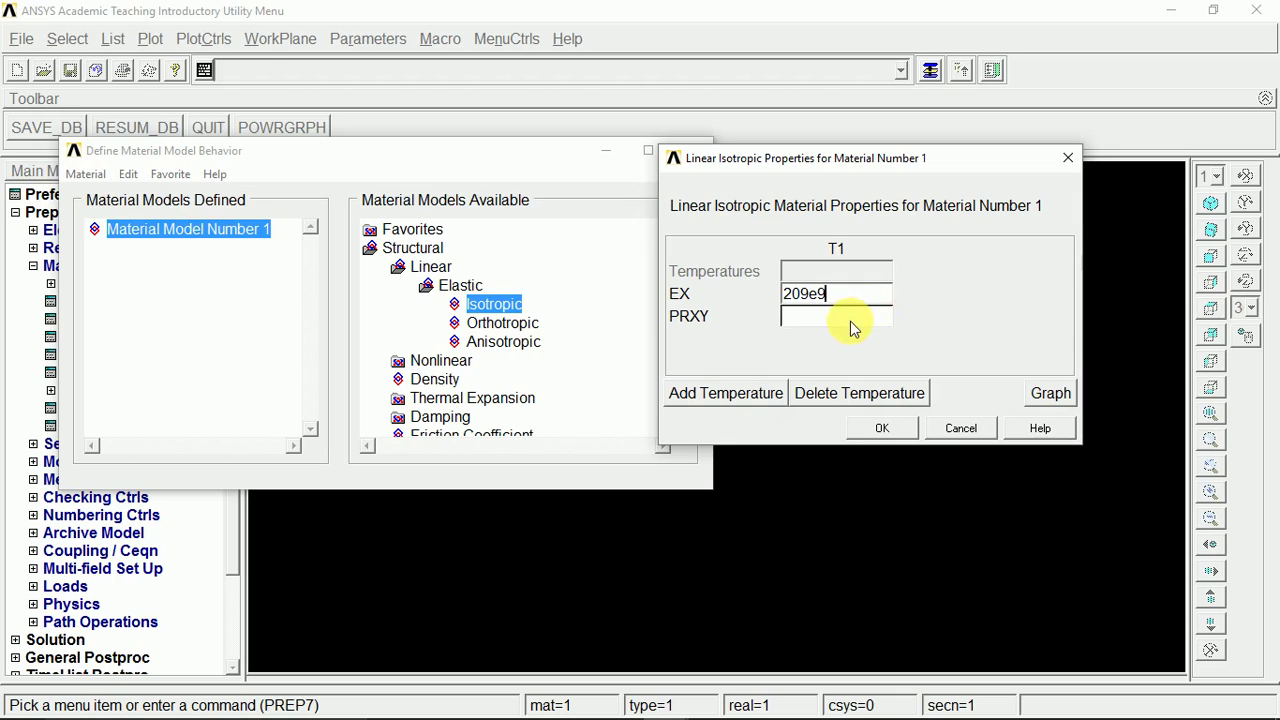
- Set Poisson's ratio PRXY of material 1 to .29 and apply the linear isotropic properties
left_click(847, 318)
type(".2")
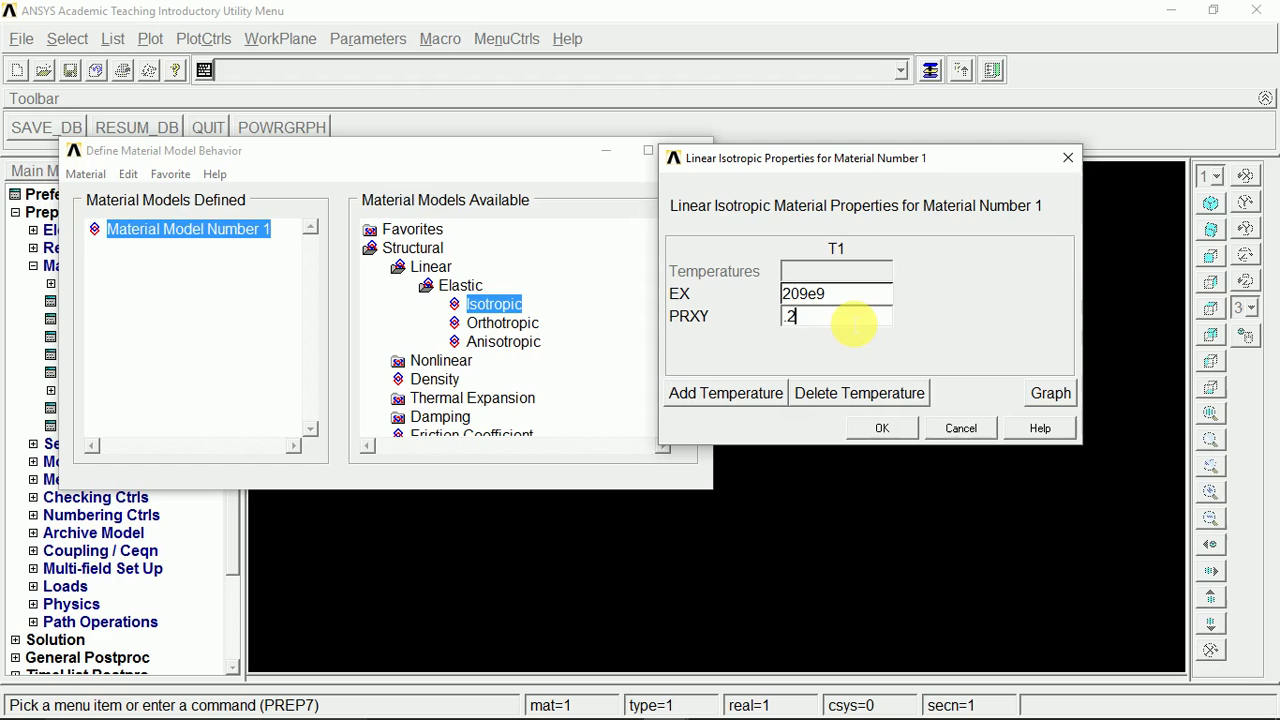
type("9")
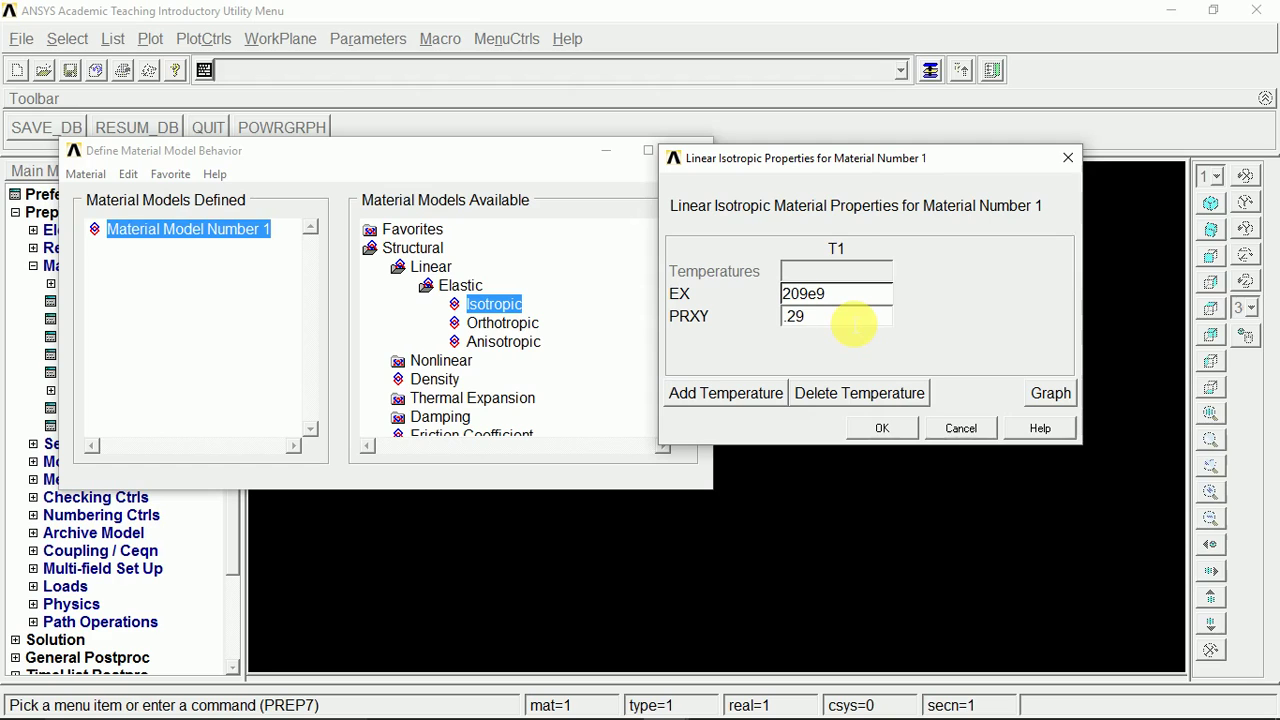
left_click(901, 429)
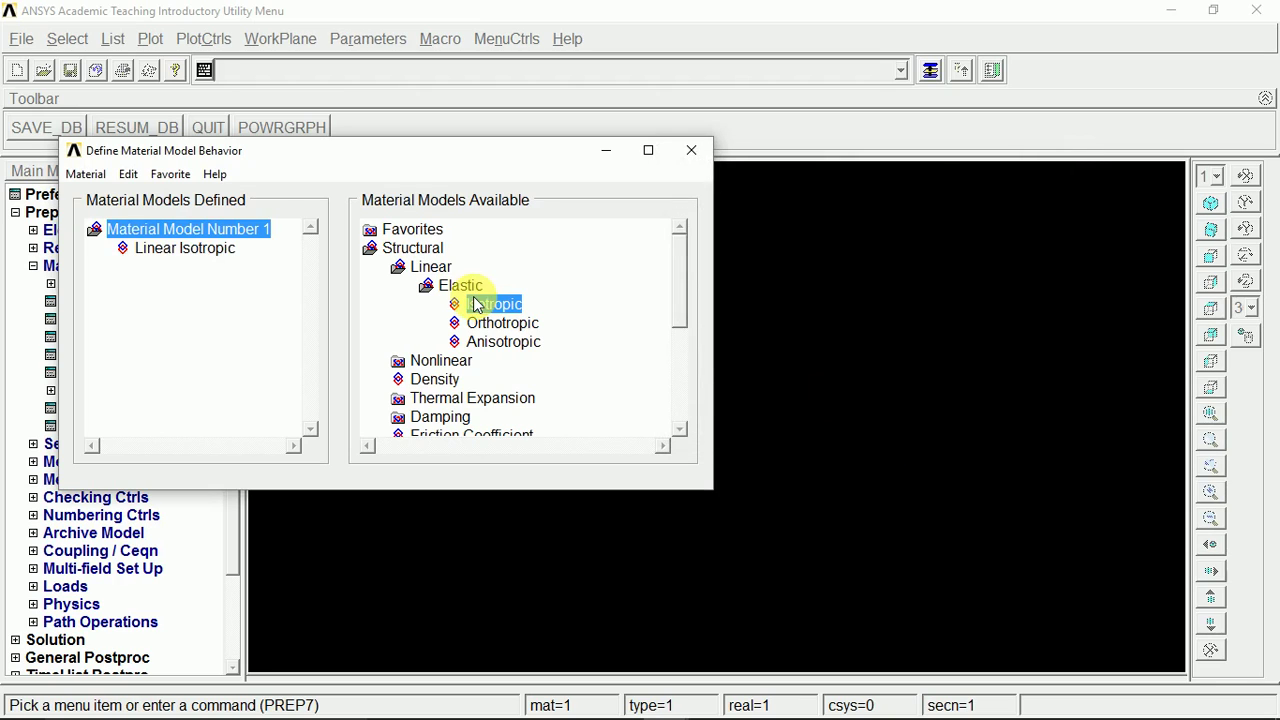
- Add a structural density of 7870 to Material Model Number 1
left_click_drag(304, 169, 485, 197)
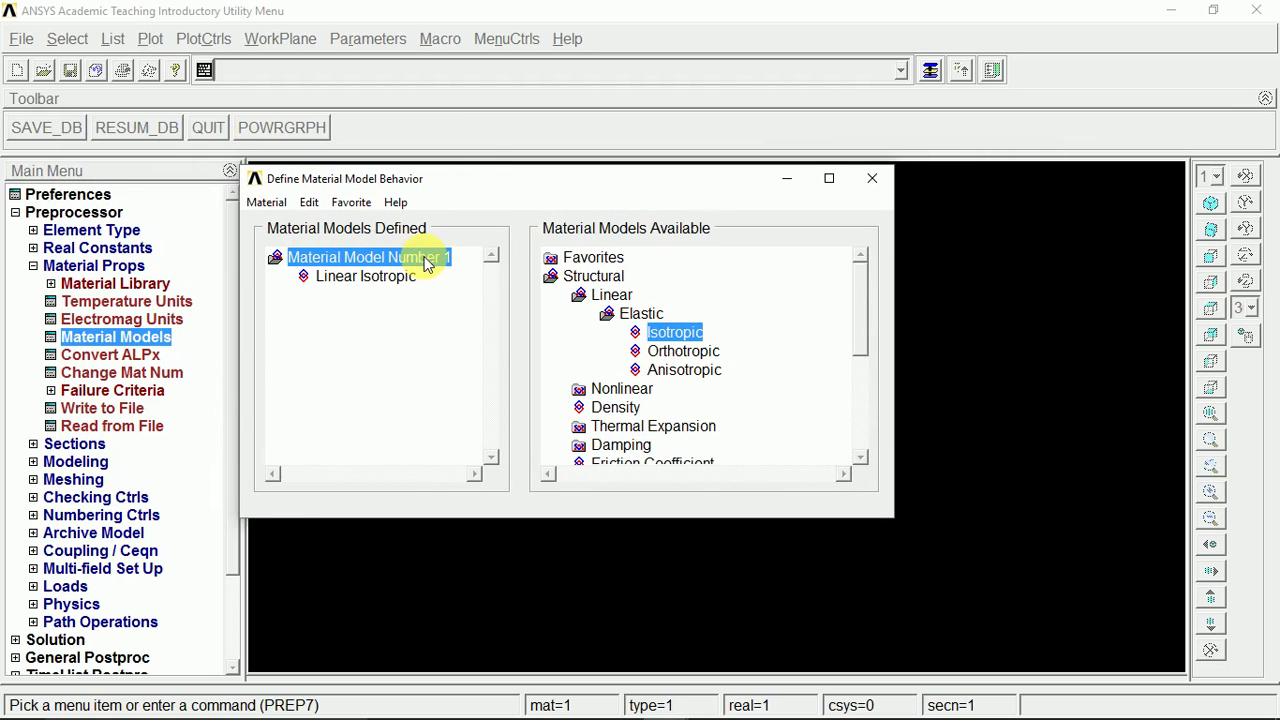
left_click_drag(494, 178, 563, 177)
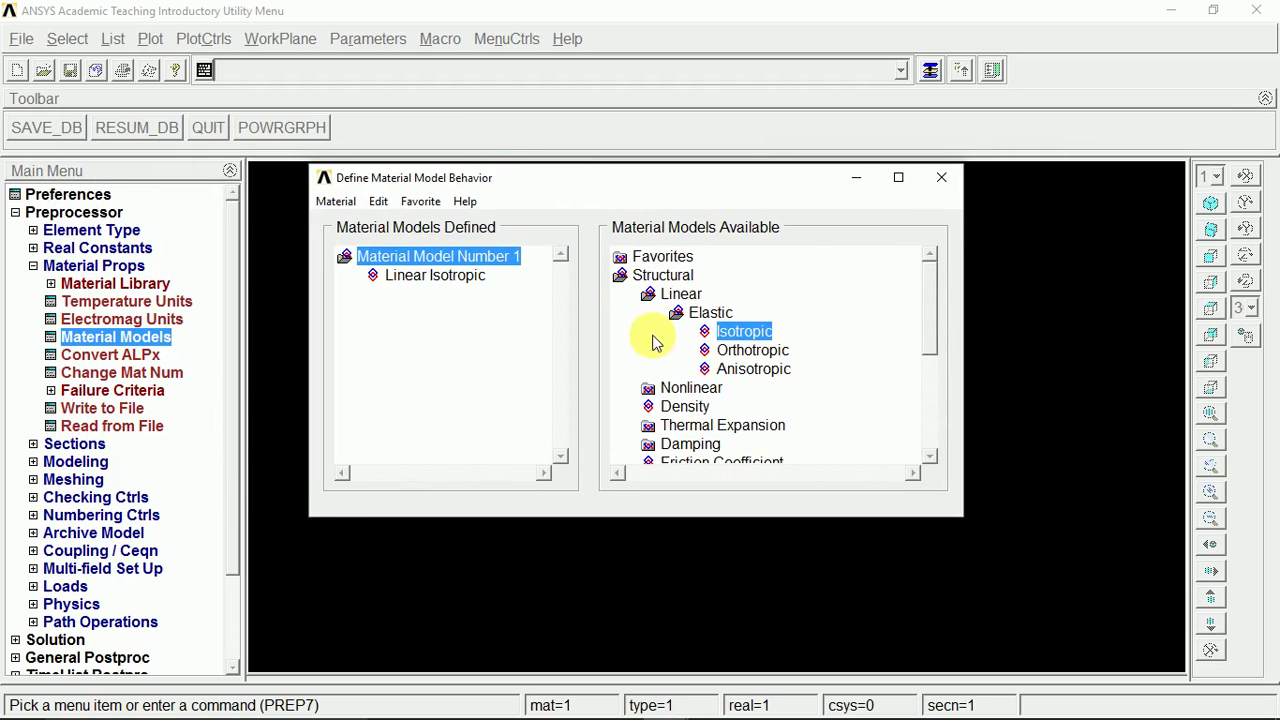
double_click(682, 410)
left_click_drag(677, 292, 729, 282)
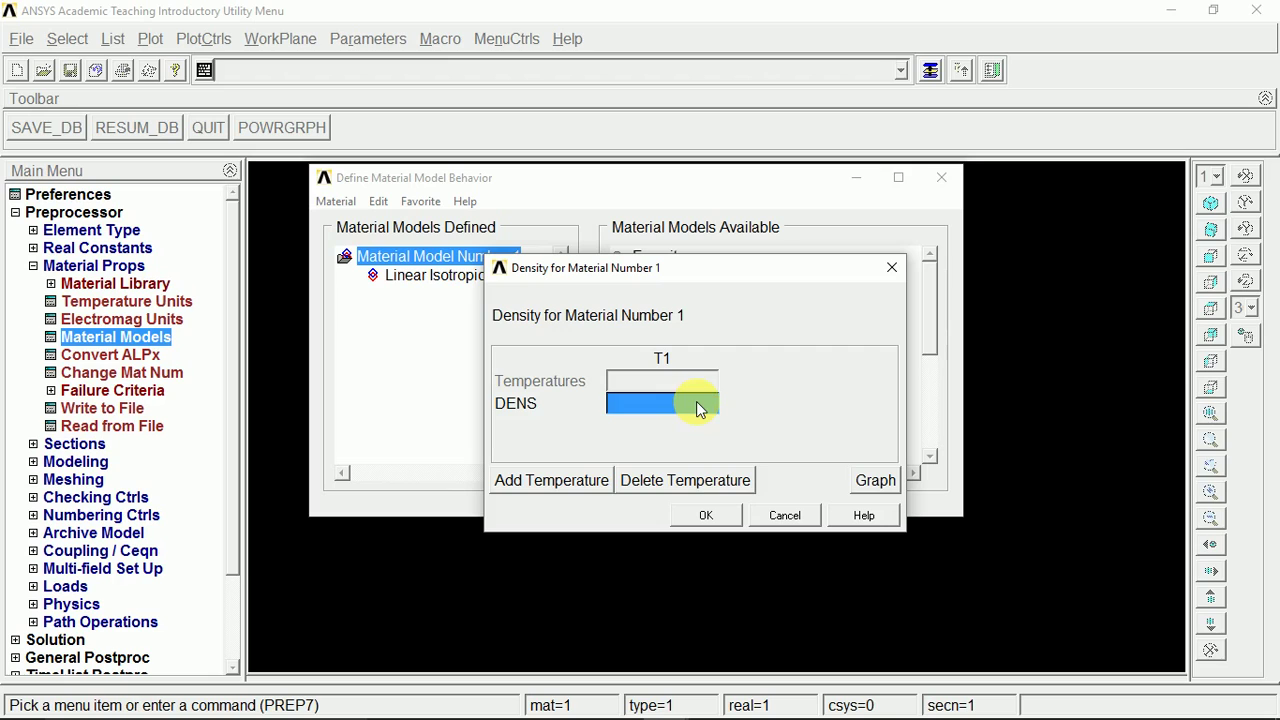
type("7870")
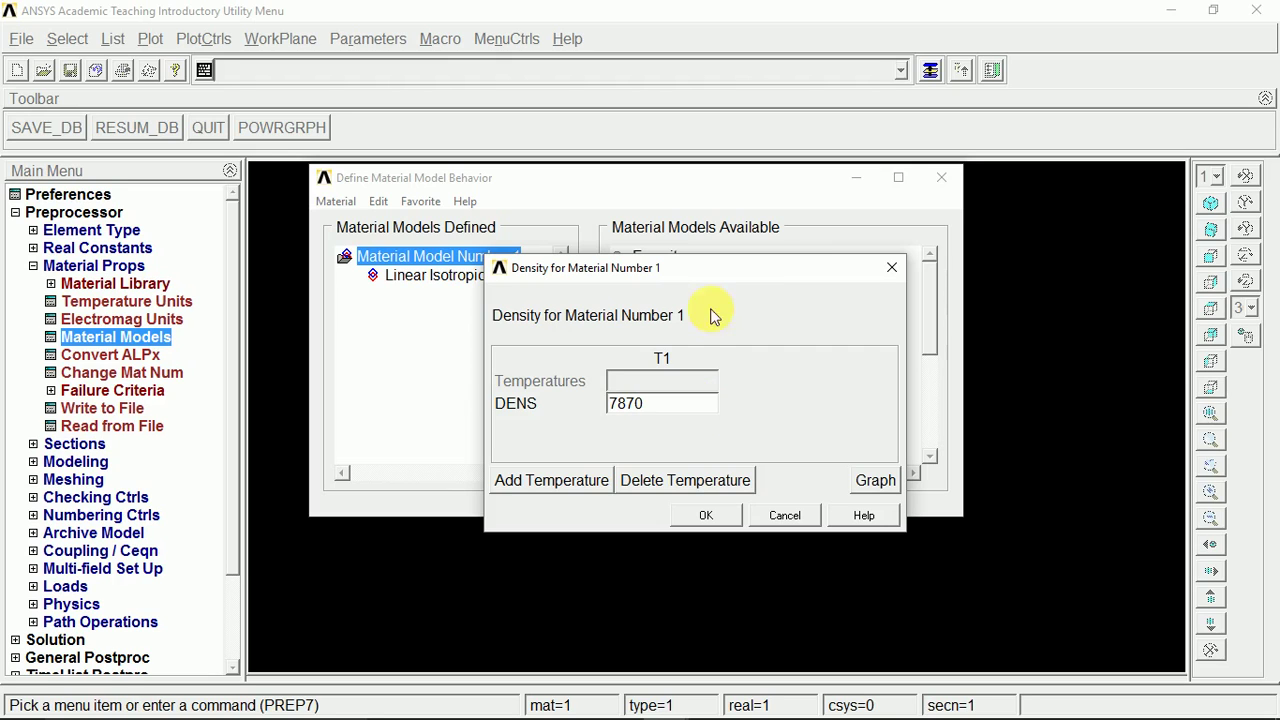
left_click(715, 516)
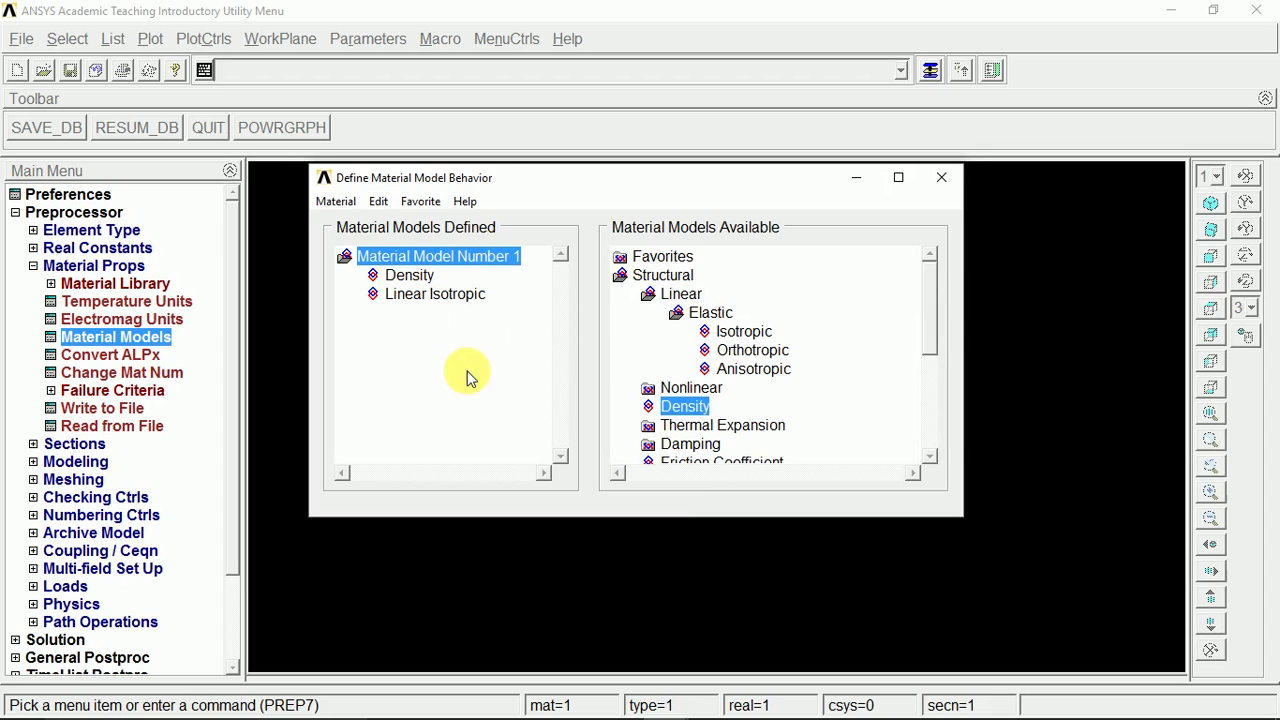
left_click_drag(534, 180, 550, 184)
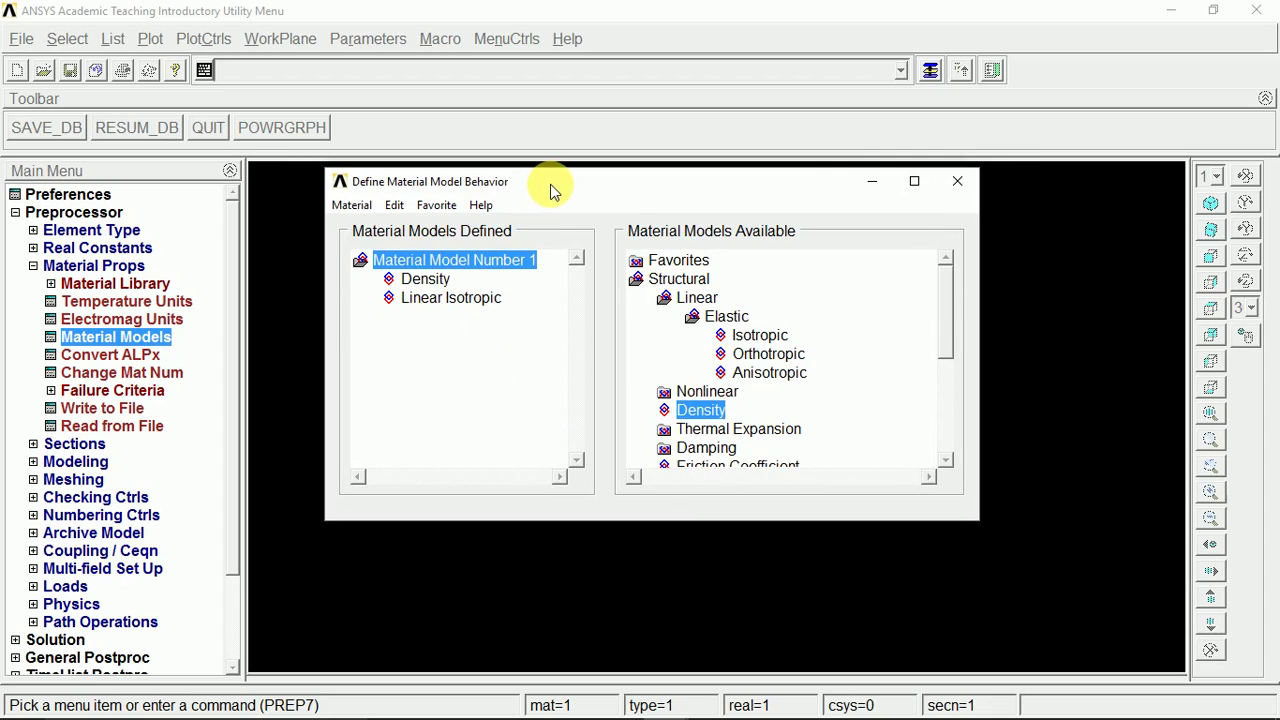
- Create a new material model with material ID 2
left_click(352, 206)
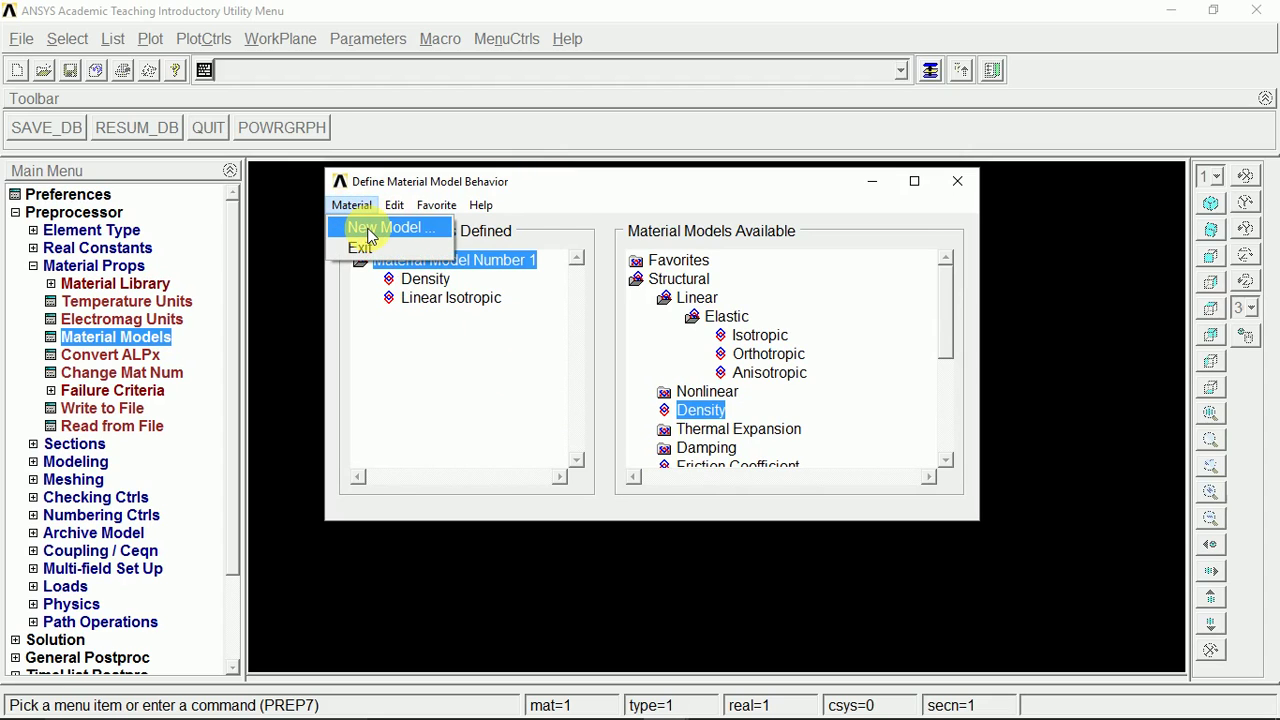
left_click(368, 230)
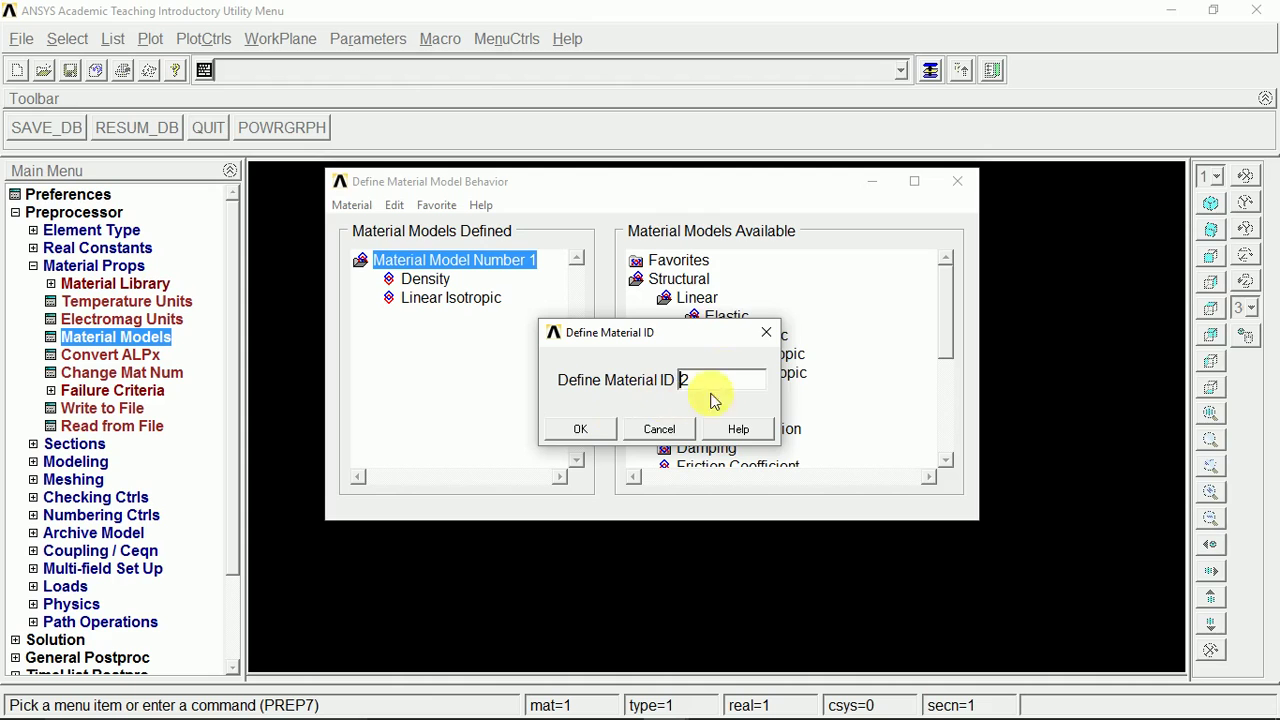
left_click_drag(679, 338, 663, 304)
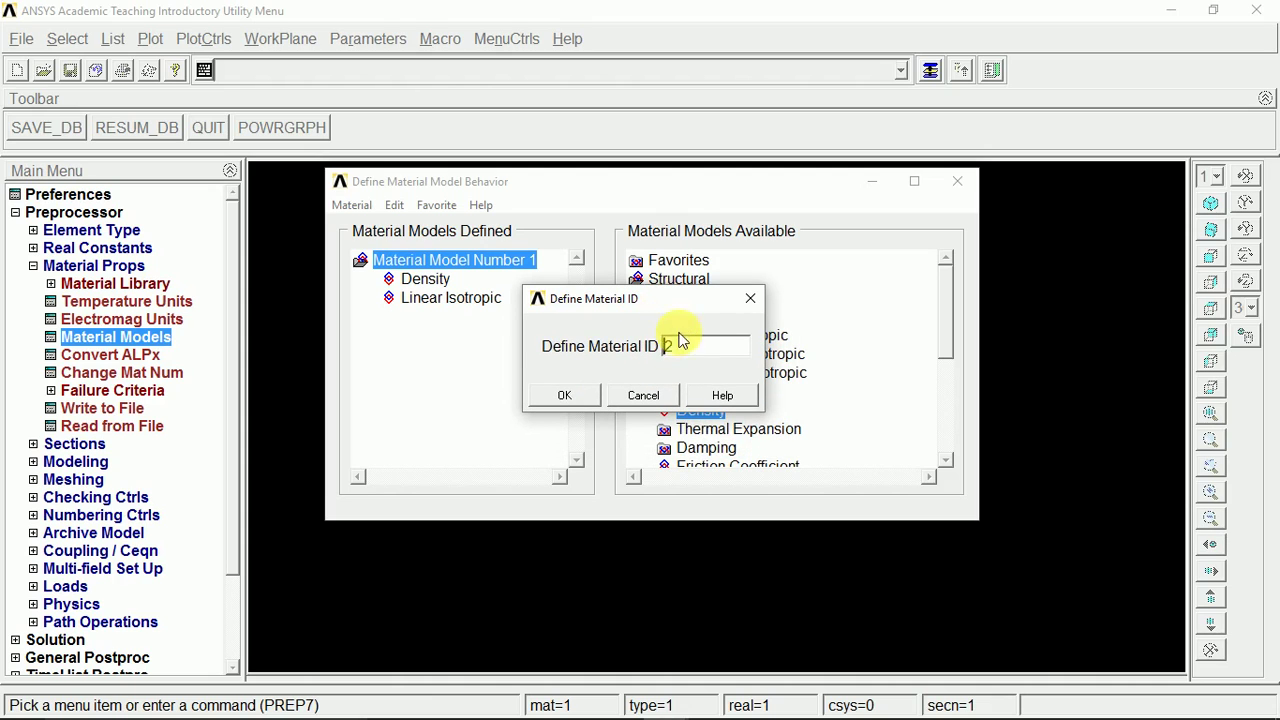
left_click(577, 400)
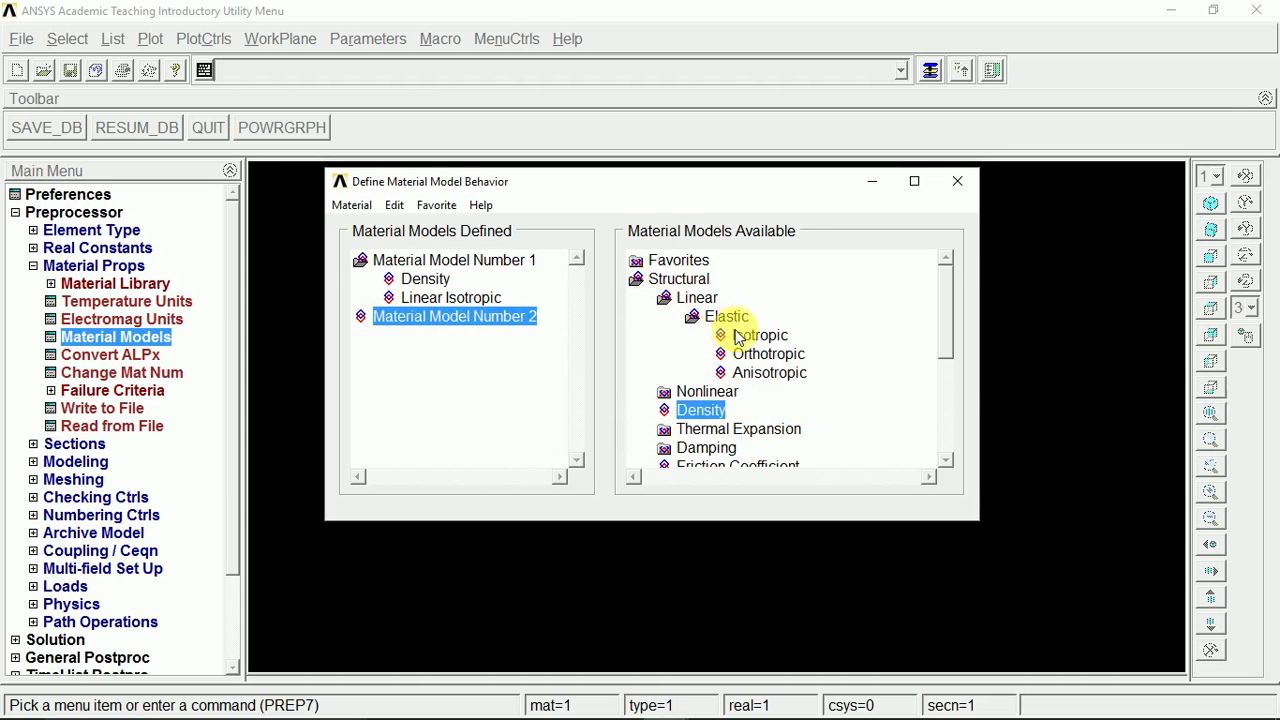
- Define linear elastic isotropic properties for material 2 with EX 100e9 and PRXY .31
double_click(722, 338)
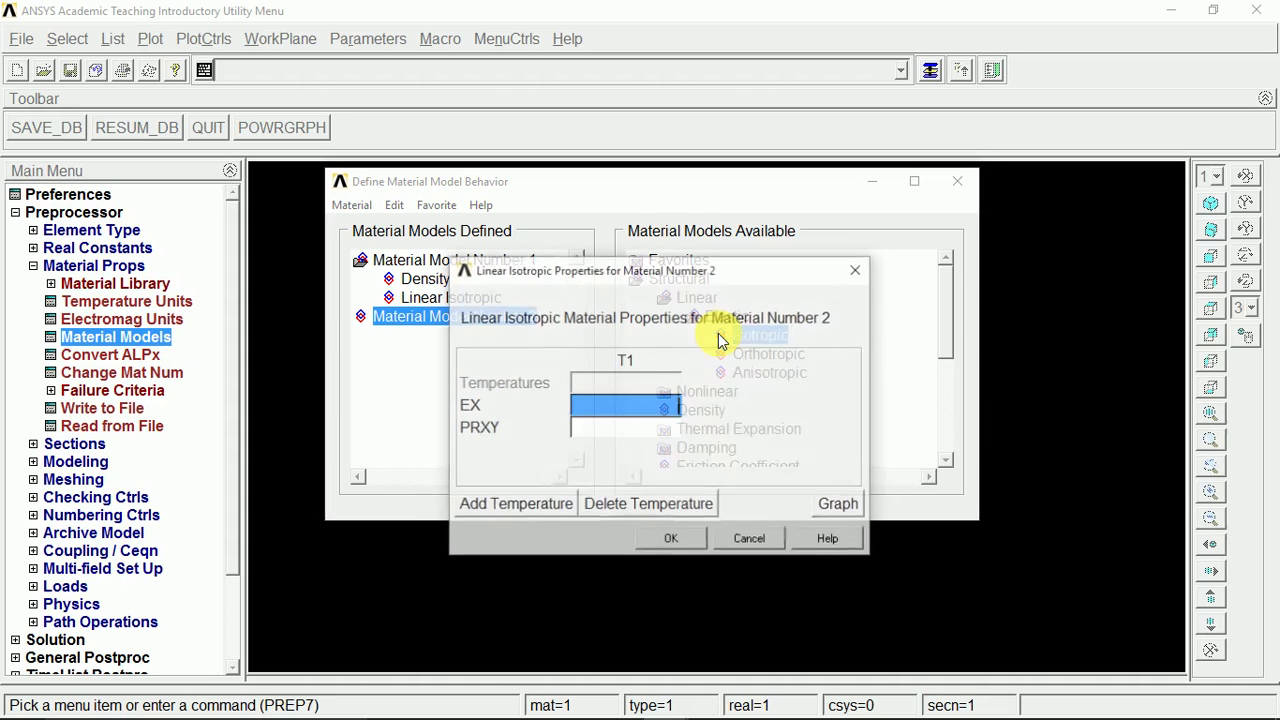
left_click_drag(680, 264, 663, 220)
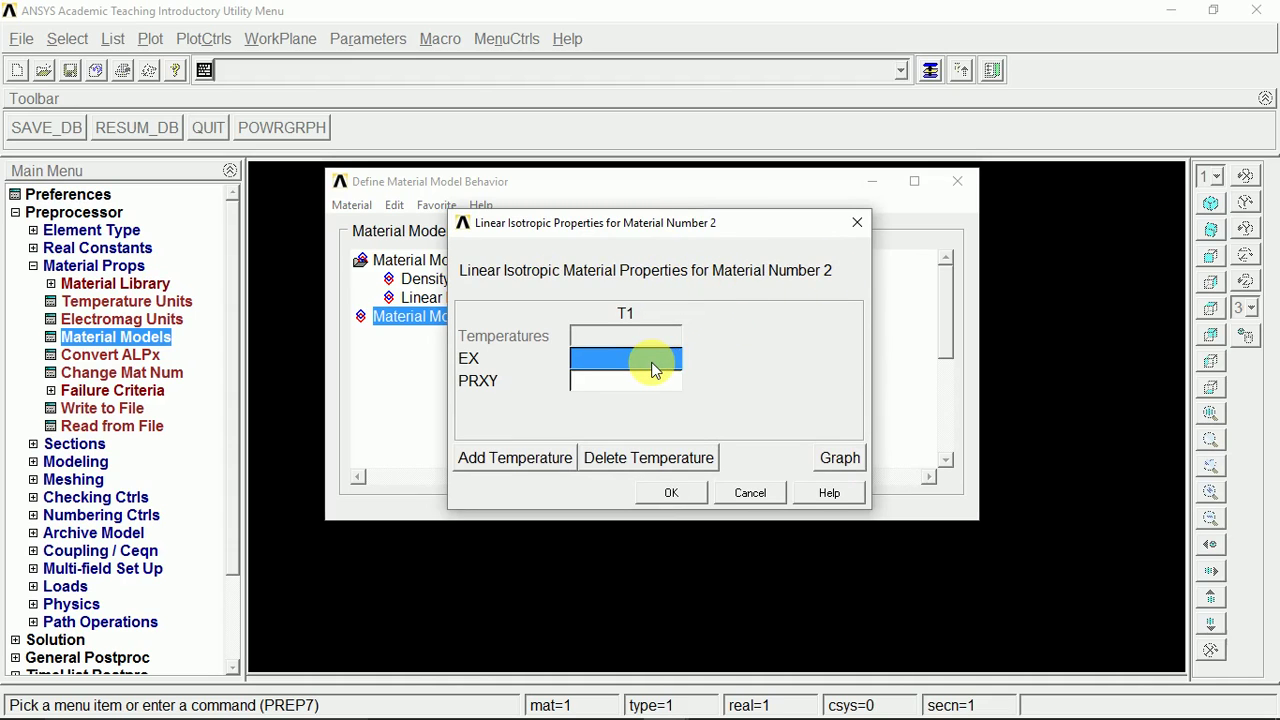
type("100e9")
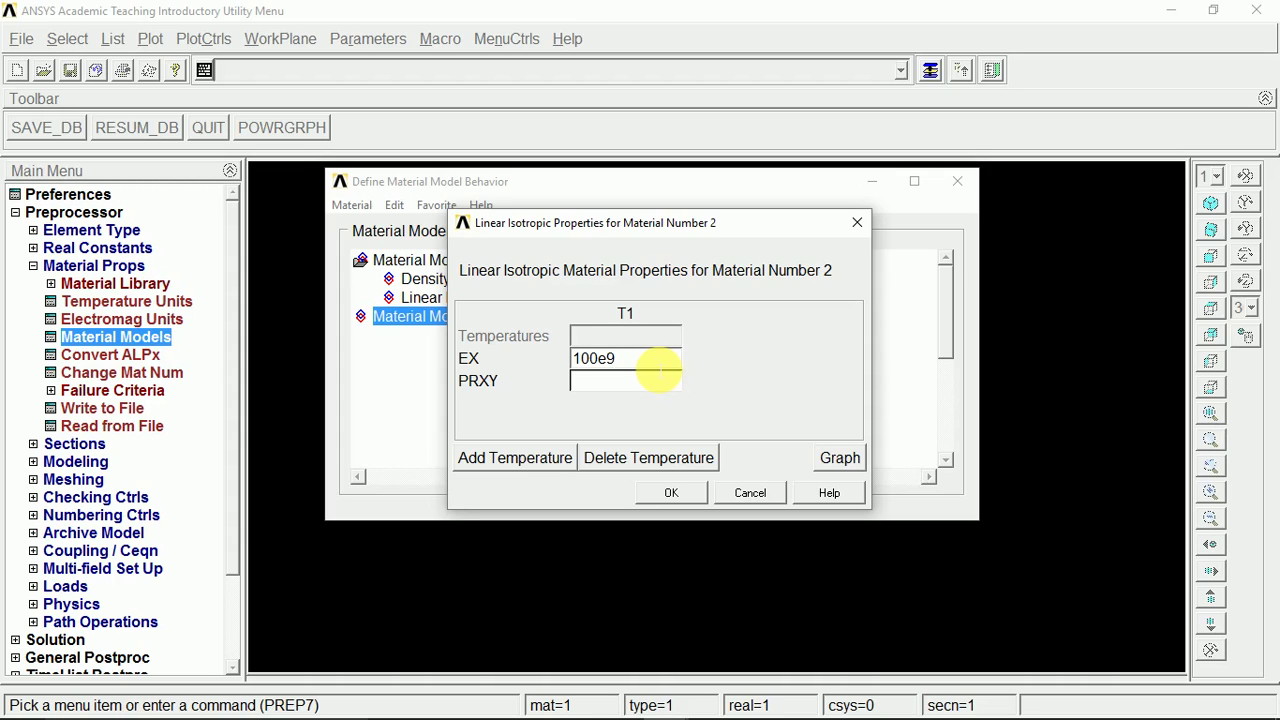
left_click(651, 389)
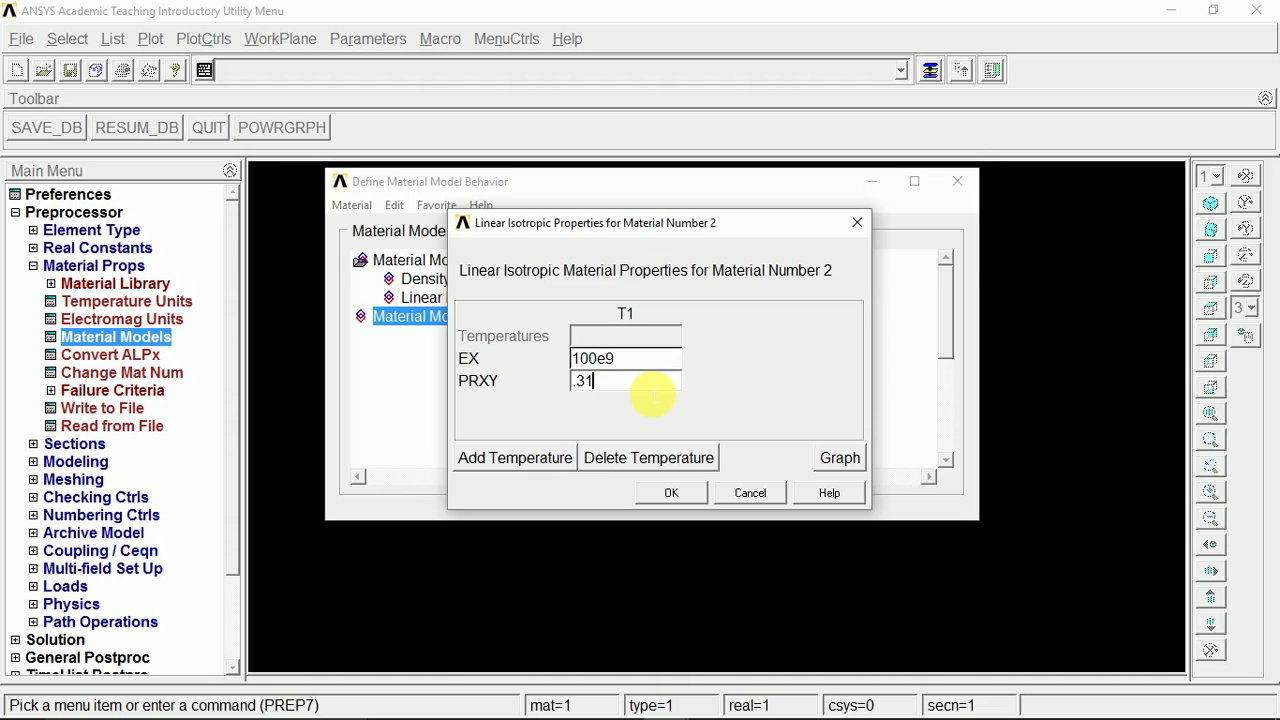
left_click(678, 492)
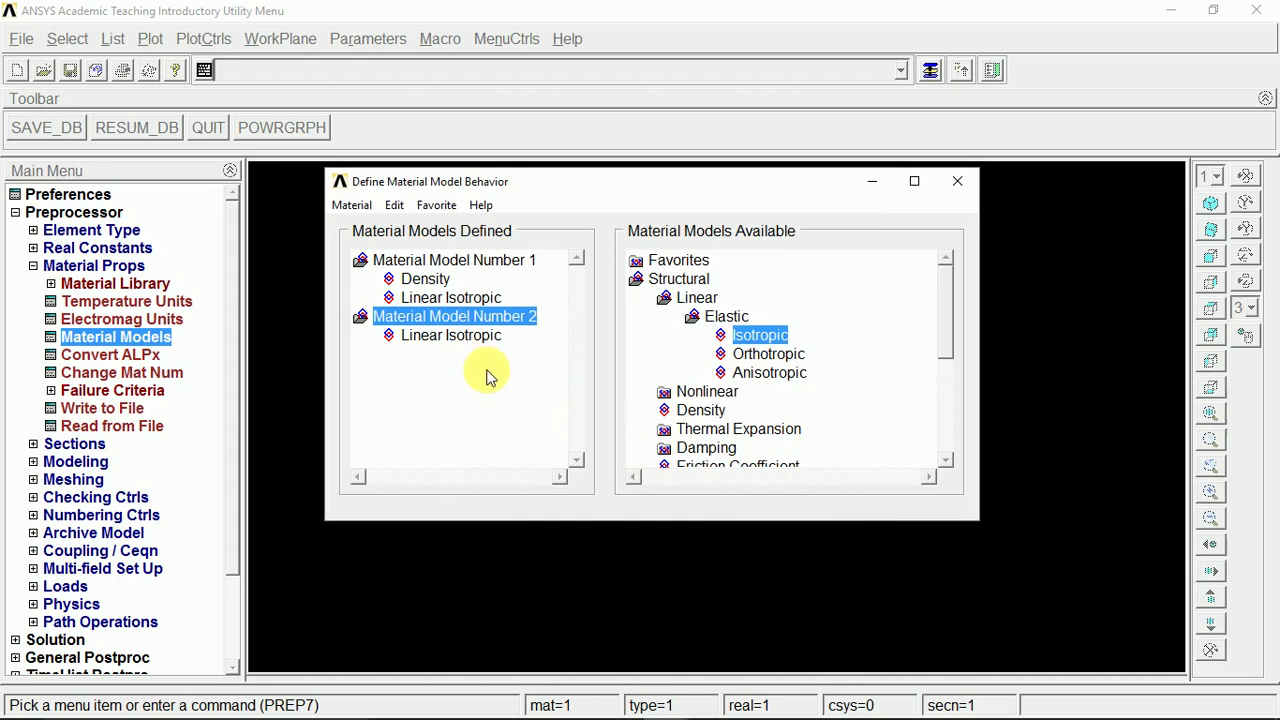
- Add a structural density of 3000 to Material Model Number 2
double_click(700, 410)
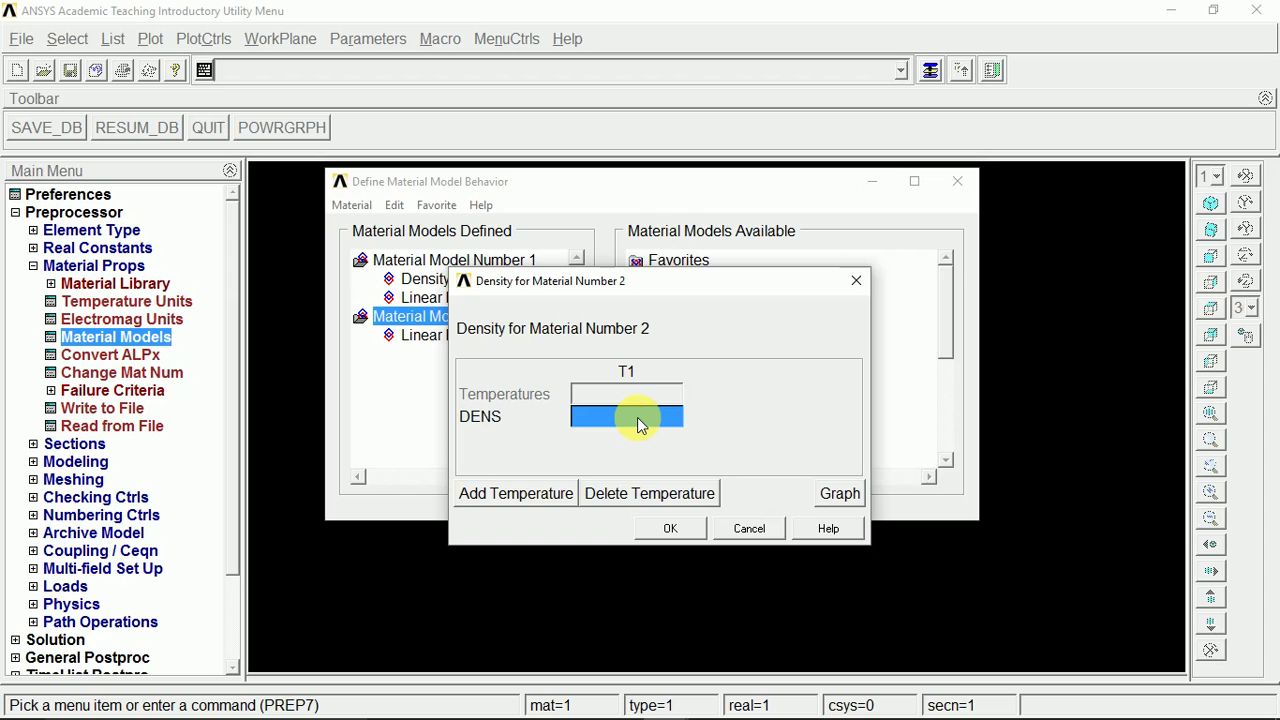
type("3000")
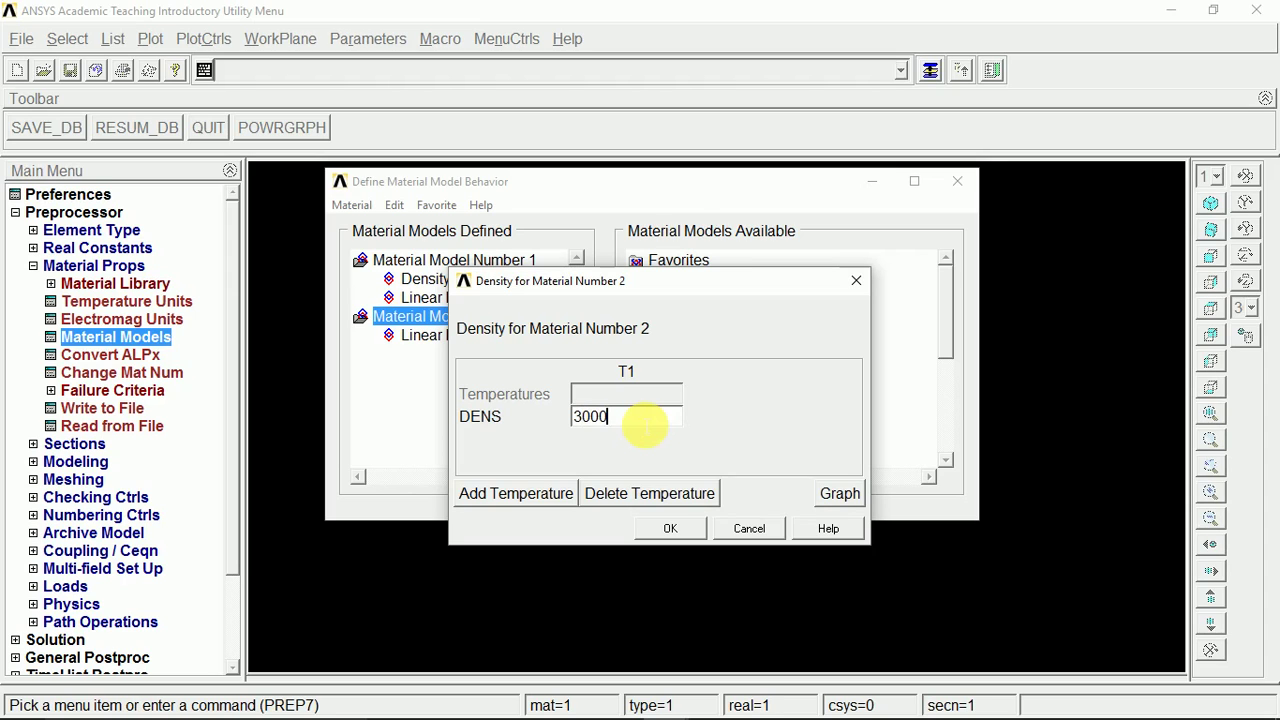
left_click(664, 530)
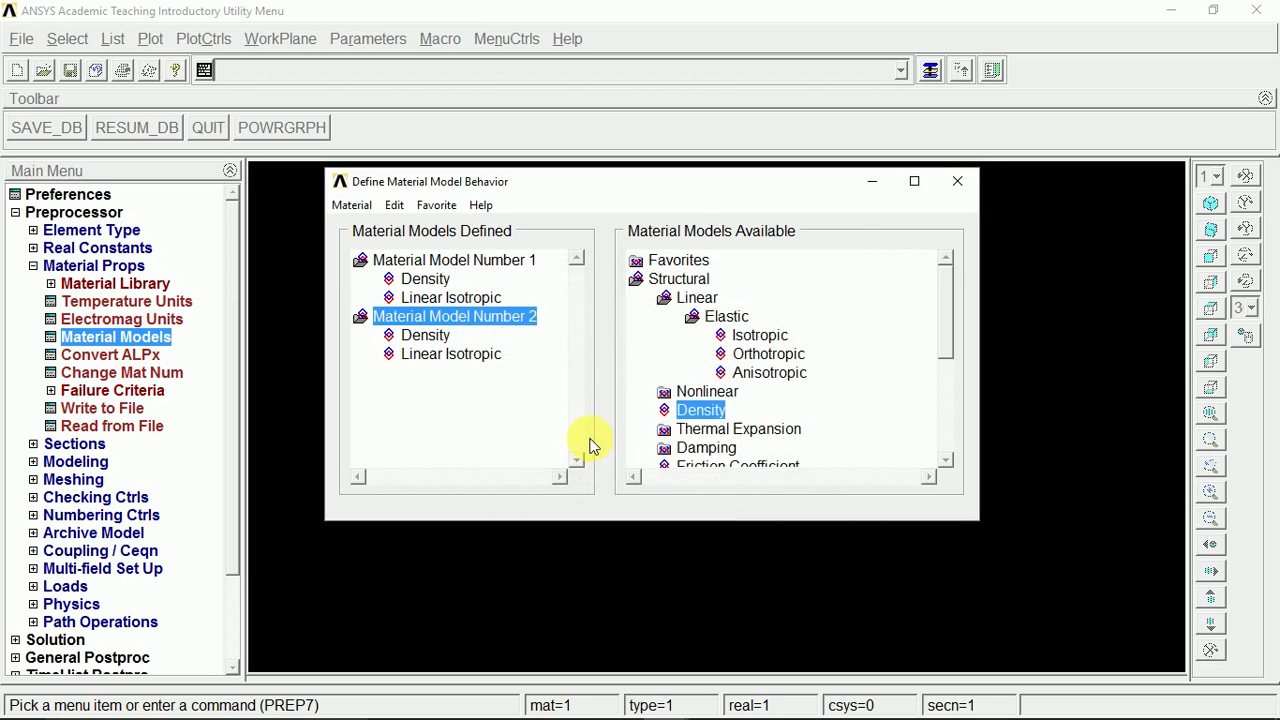
- Check the density defined for Material Model Number 1 and accept it without edits
left_click_drag(514, 177, 577, 183)
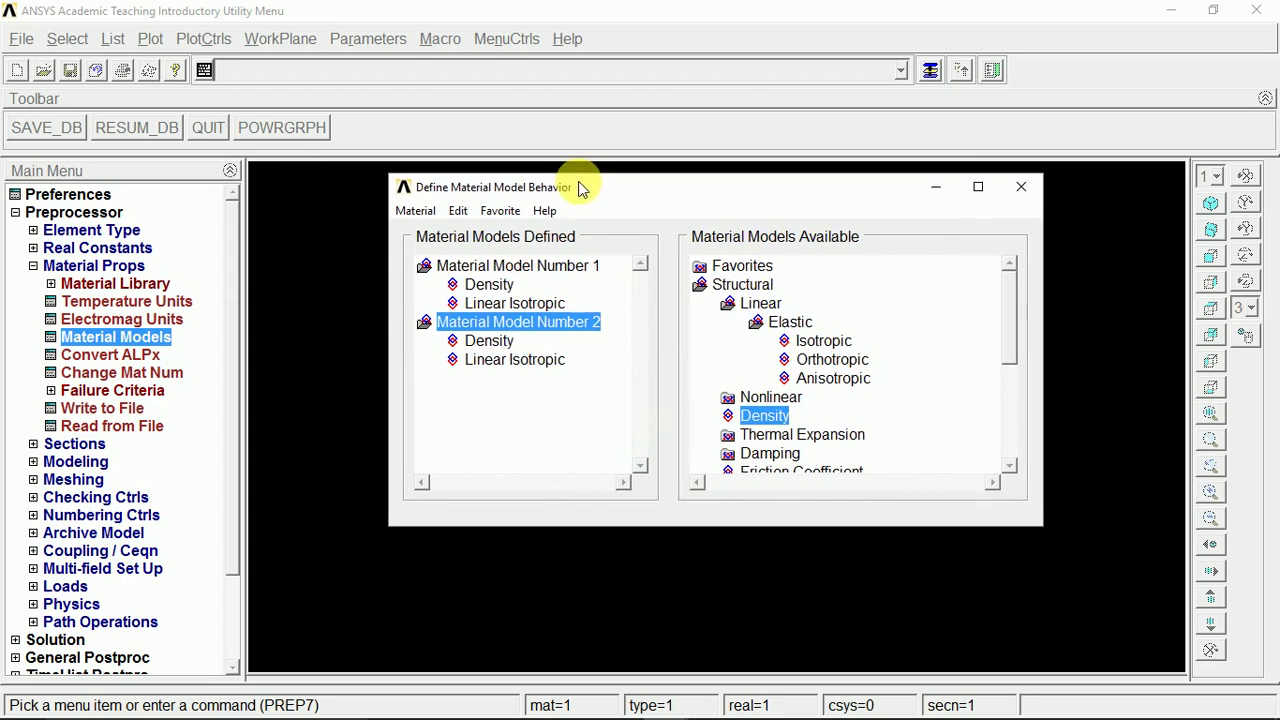
double_click(515, 266)
double_click(500, 266)
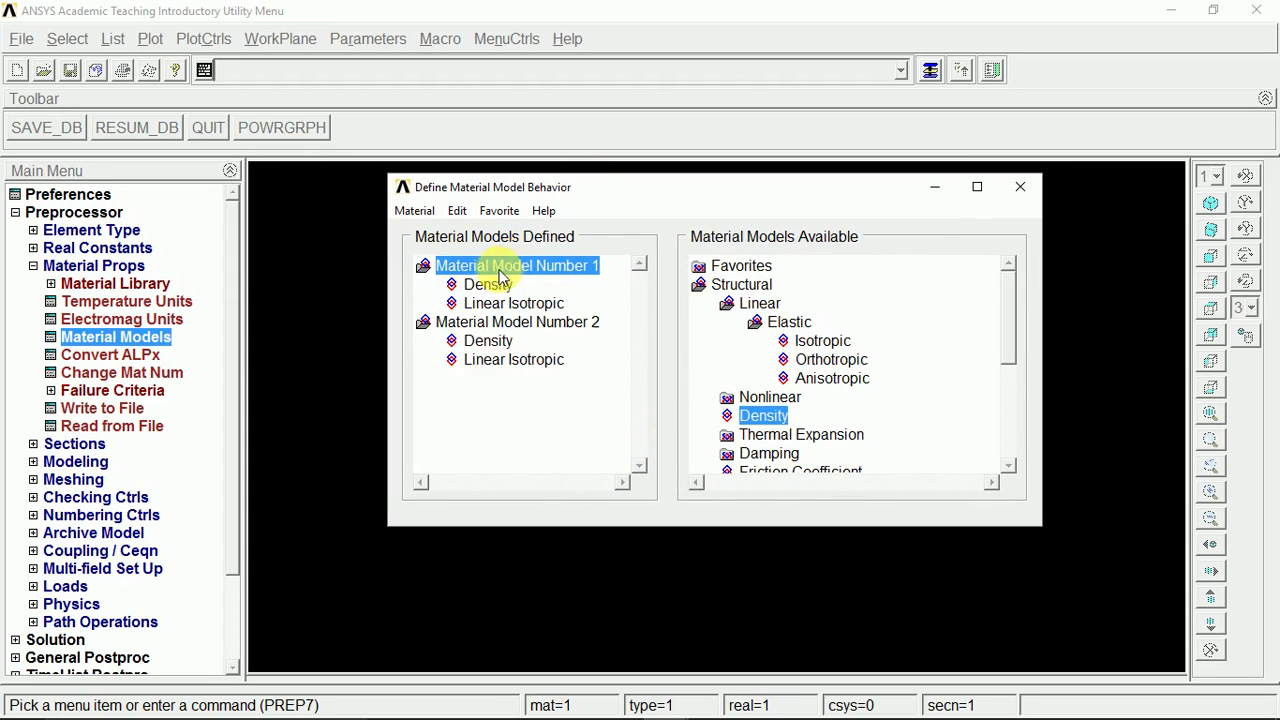
double_click(485, 266)
double_click(485, 266)
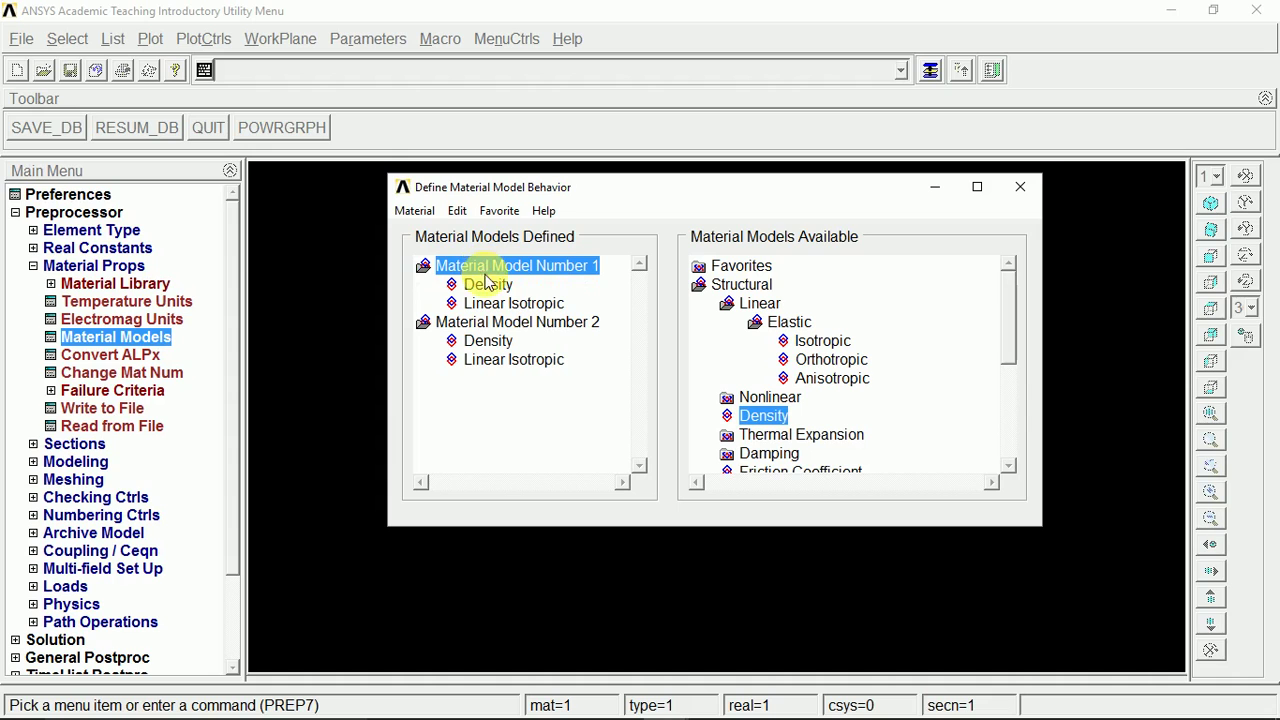
double_click(488, 285)
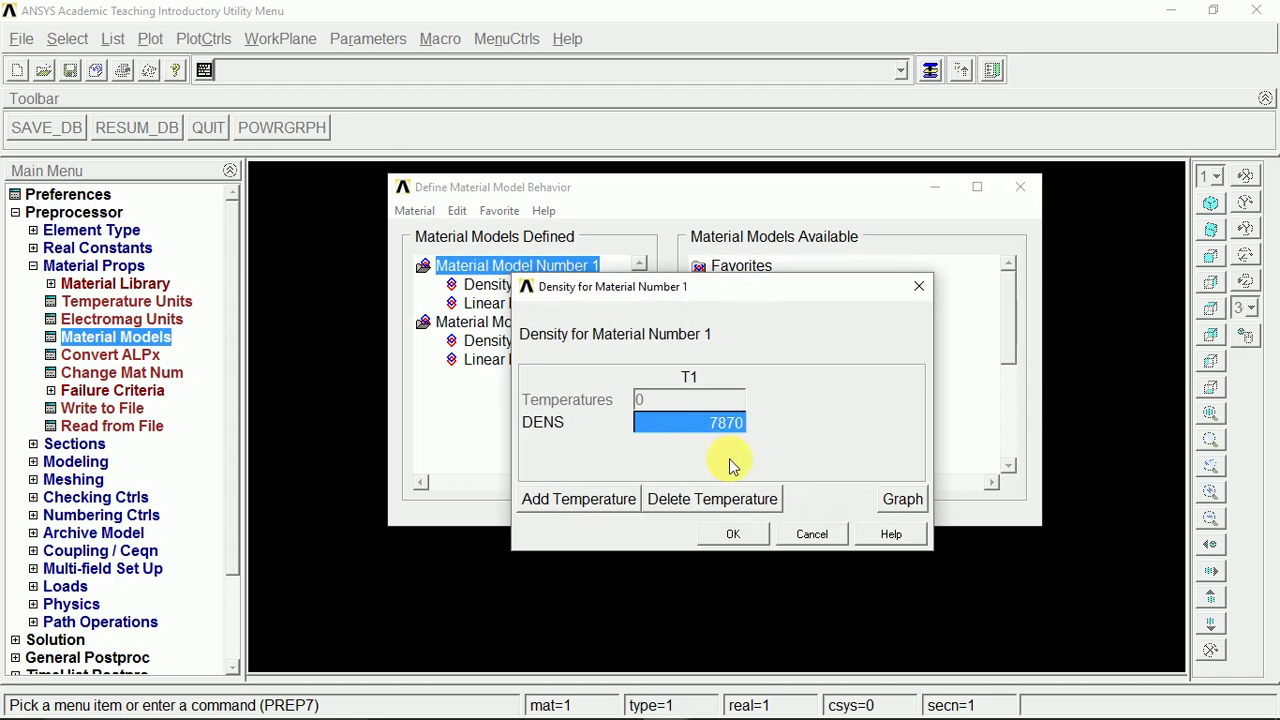
left_click(734, 535)
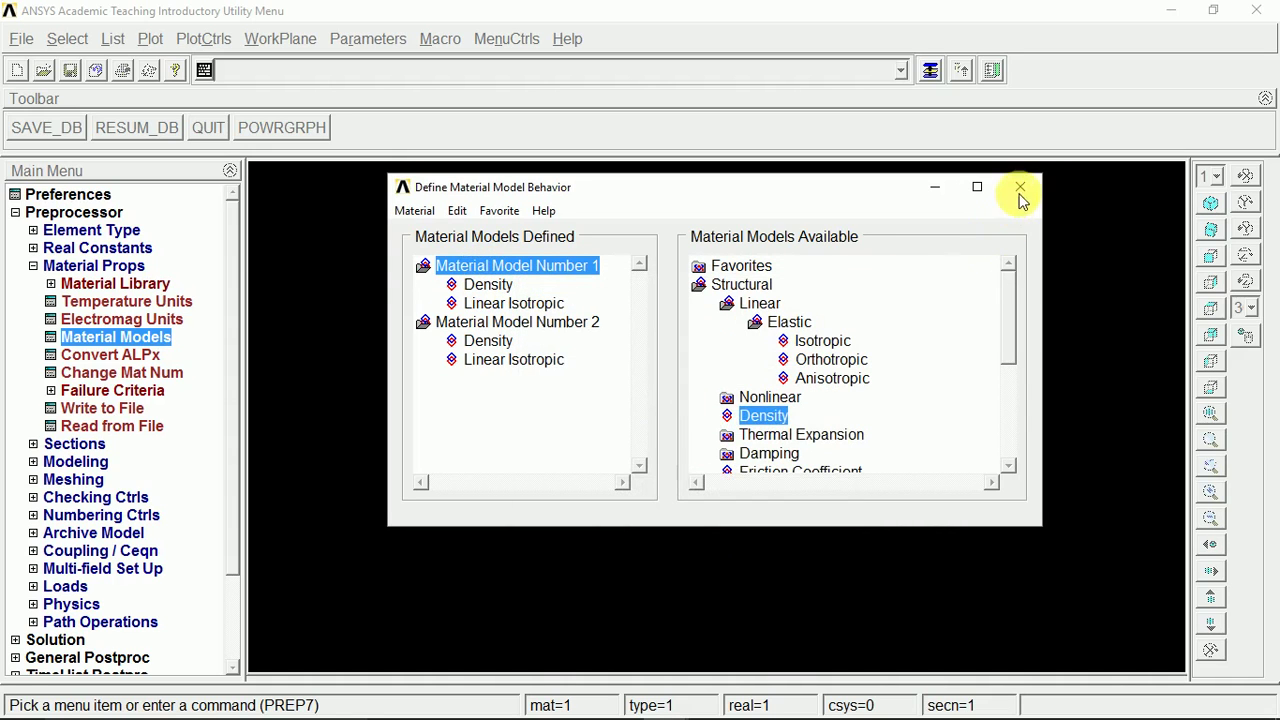
- Finish defining material models and collapse the Material Props branch of the preprocessor
left_click_drag(615, 193, 556, 188)
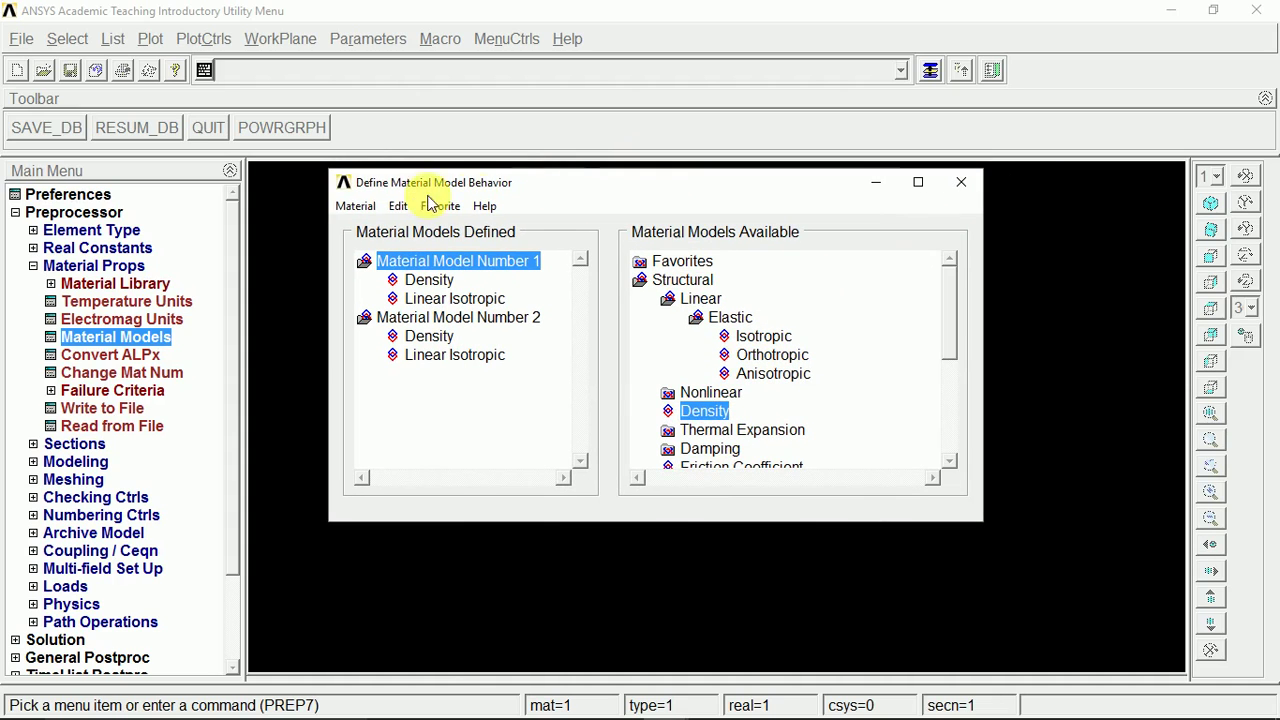
left_click(354, 208)
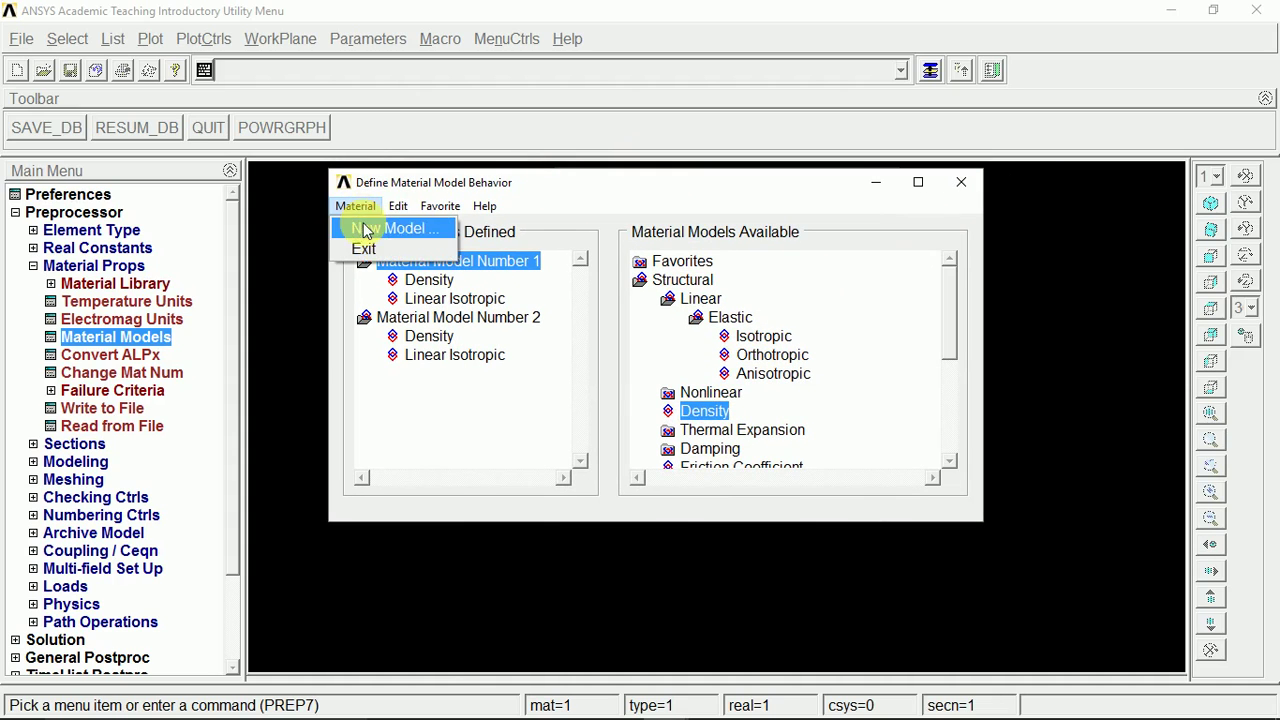
left_click(545, 195)
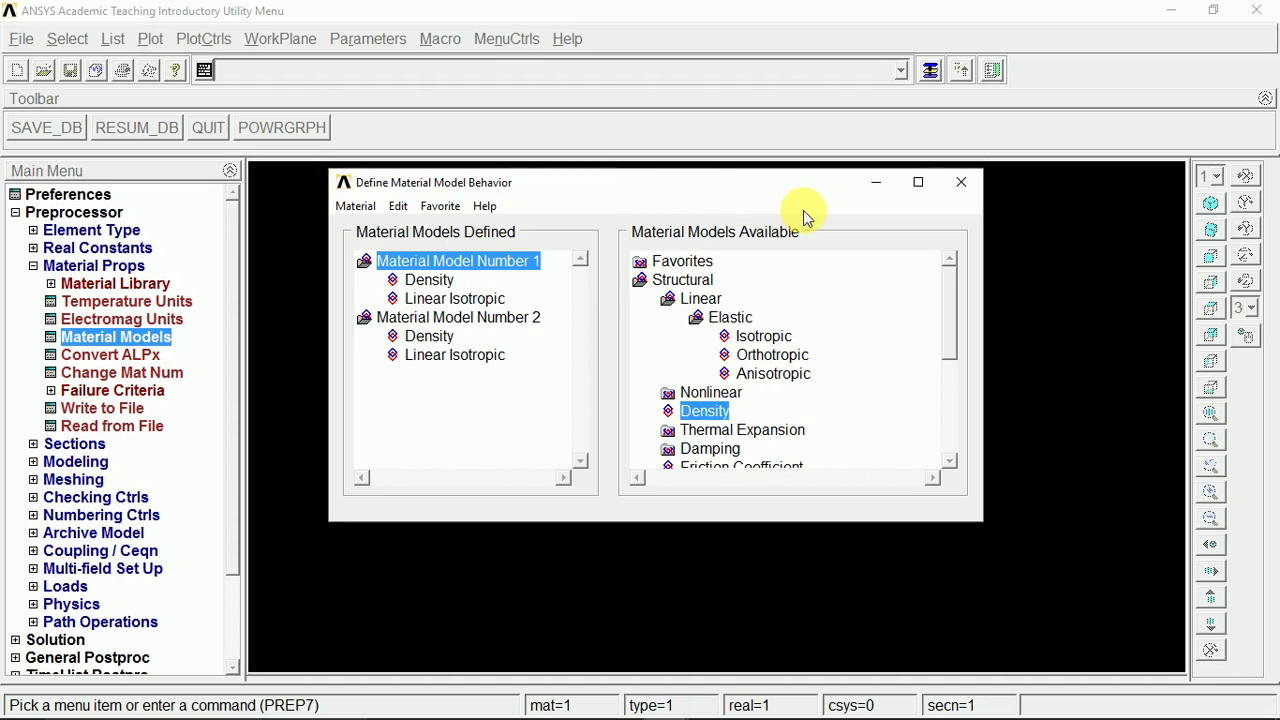
left_click(961, 182)
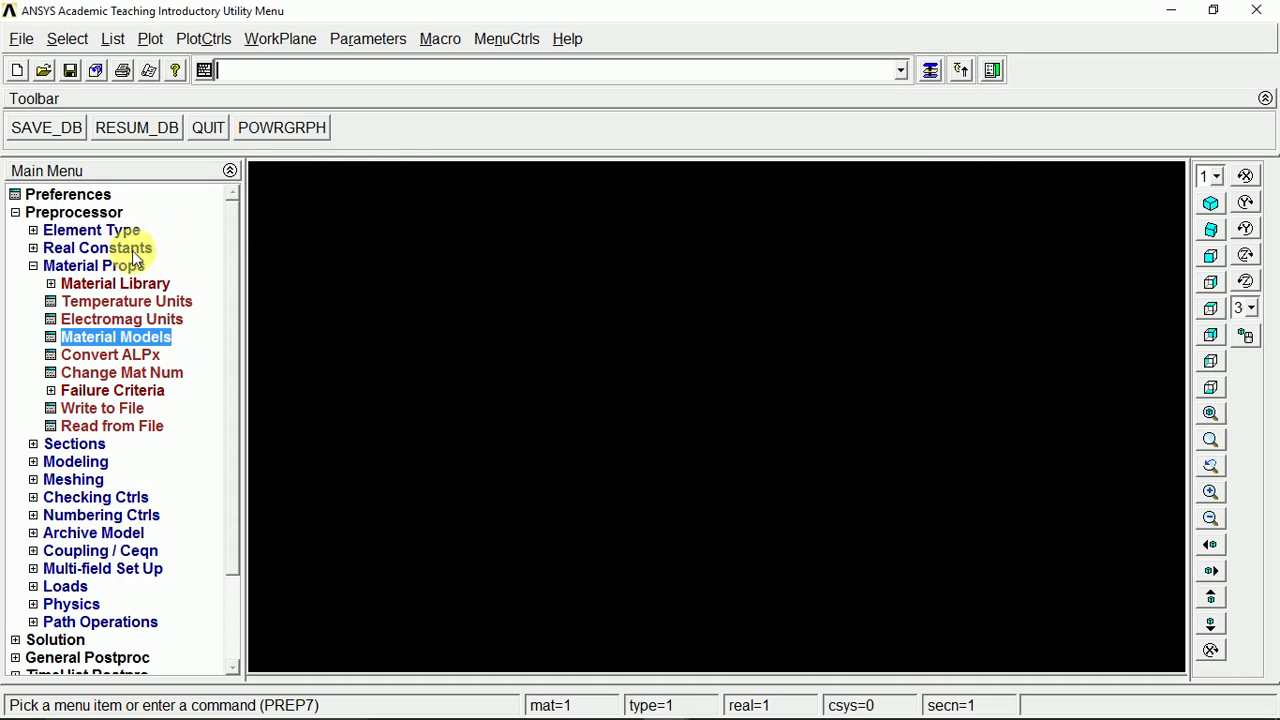
left_click(34, 267)
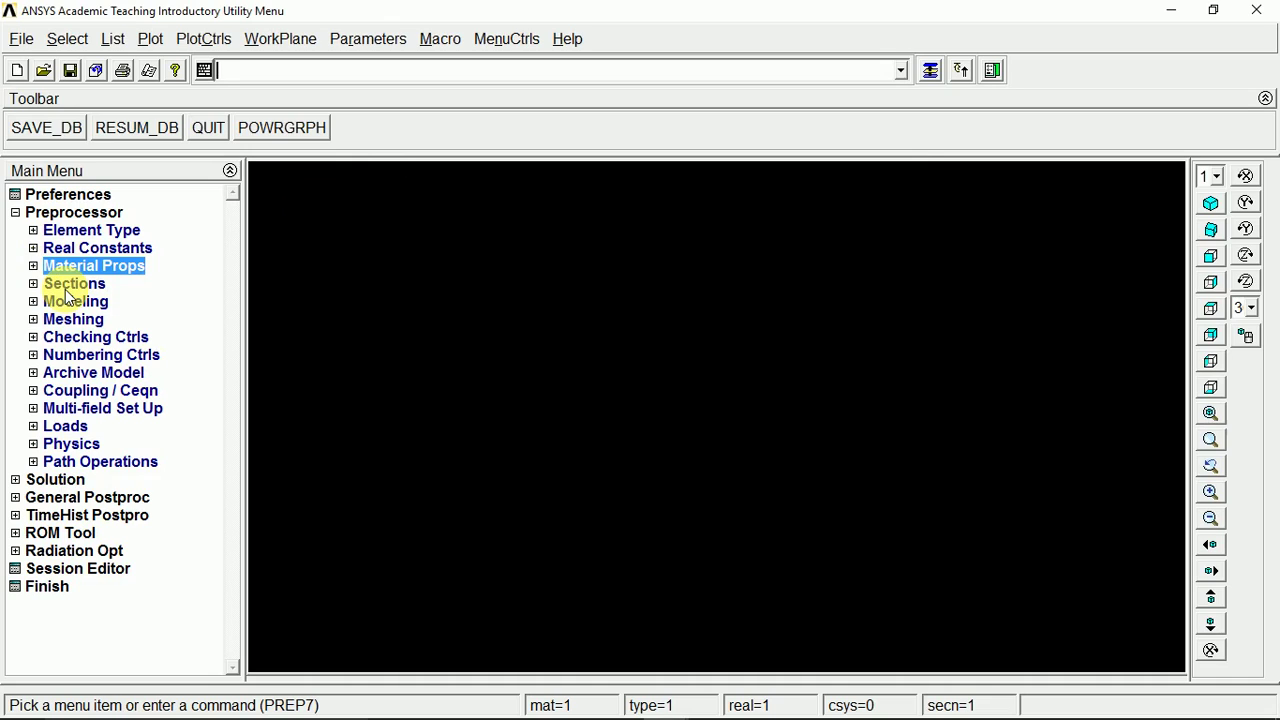